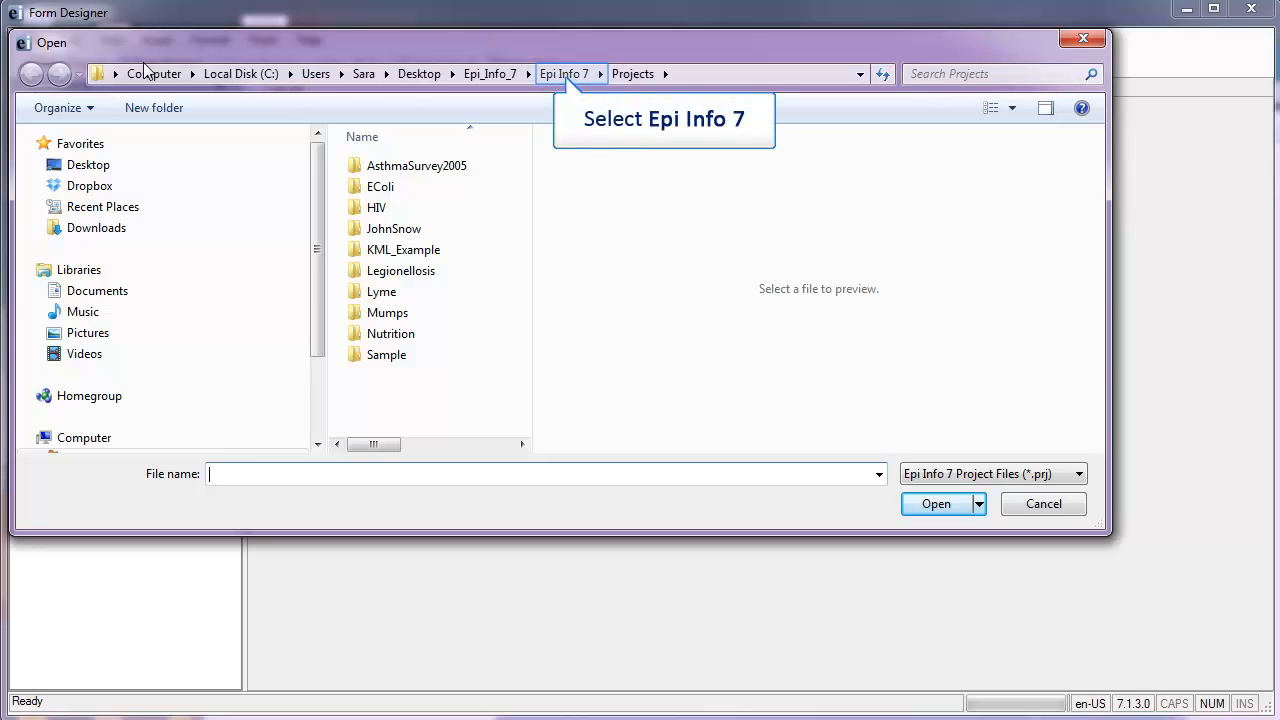
- Open the Salmonellosis.prj project from the Epi Info 7 Resources > Training Projects > Salmonellosis folder
{"action": "left_click", "coordinate": [565, 76]}
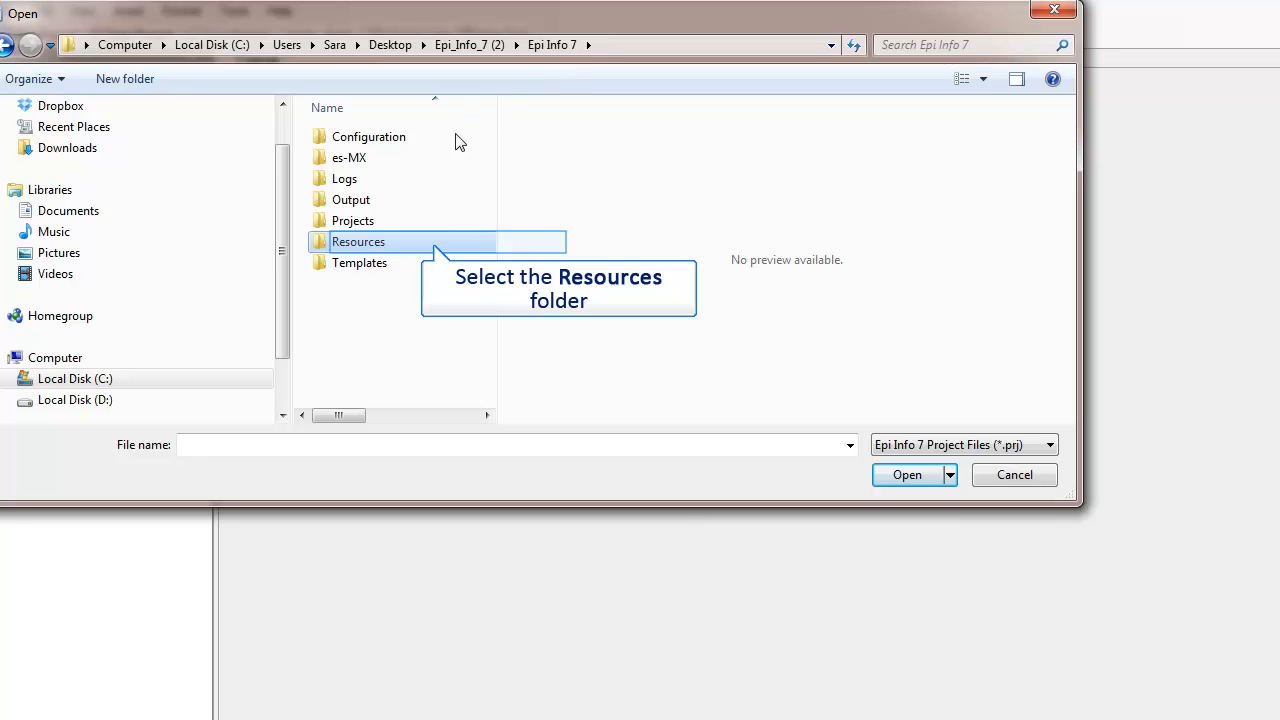
{"action": "double_click", "coordinate": [433, 244]}
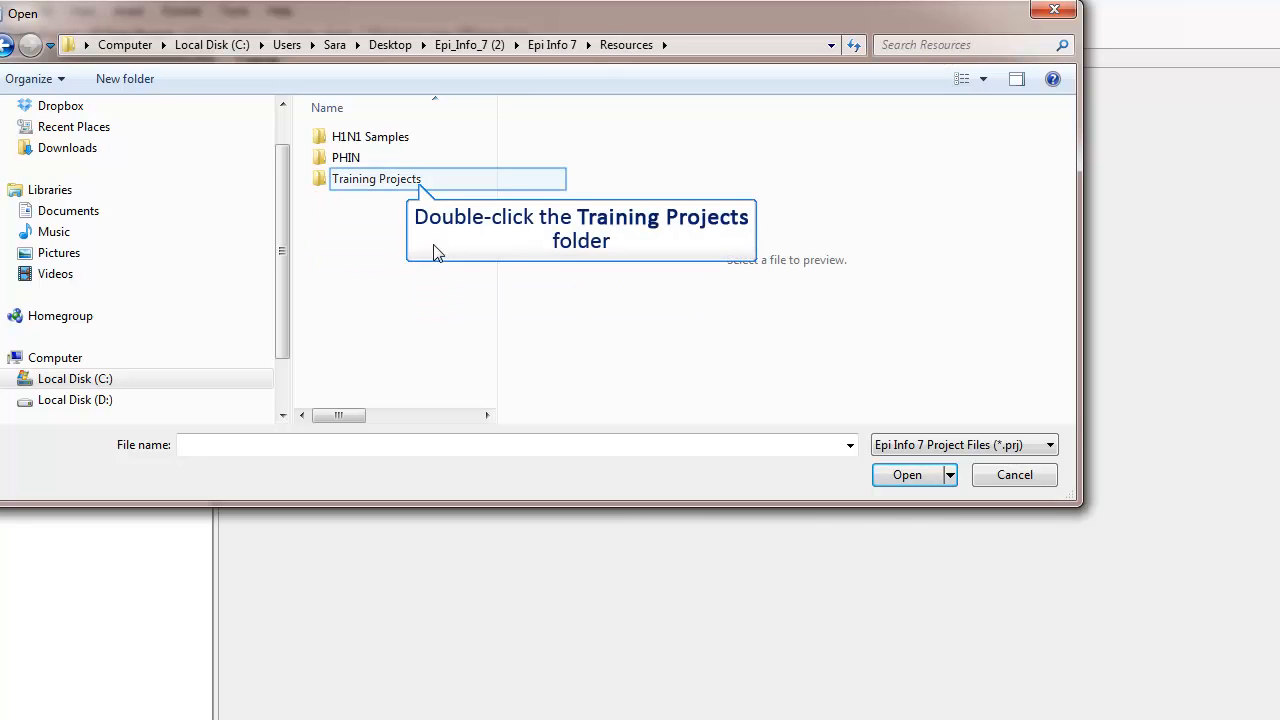
{"action": "double_click", "coordinate": [421, 184]}
{"action": "double_click", "coordinate": [365, 168]}
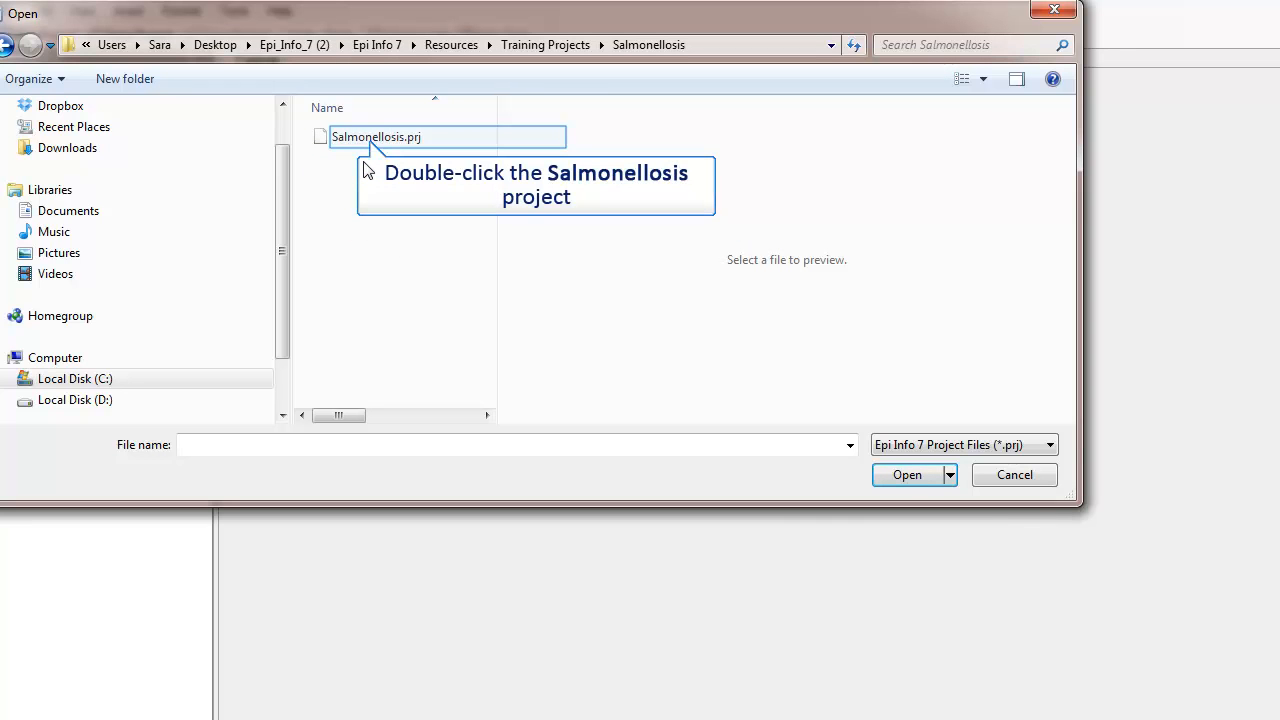
{"action": "double_click", "coordinate": [368, 140]}
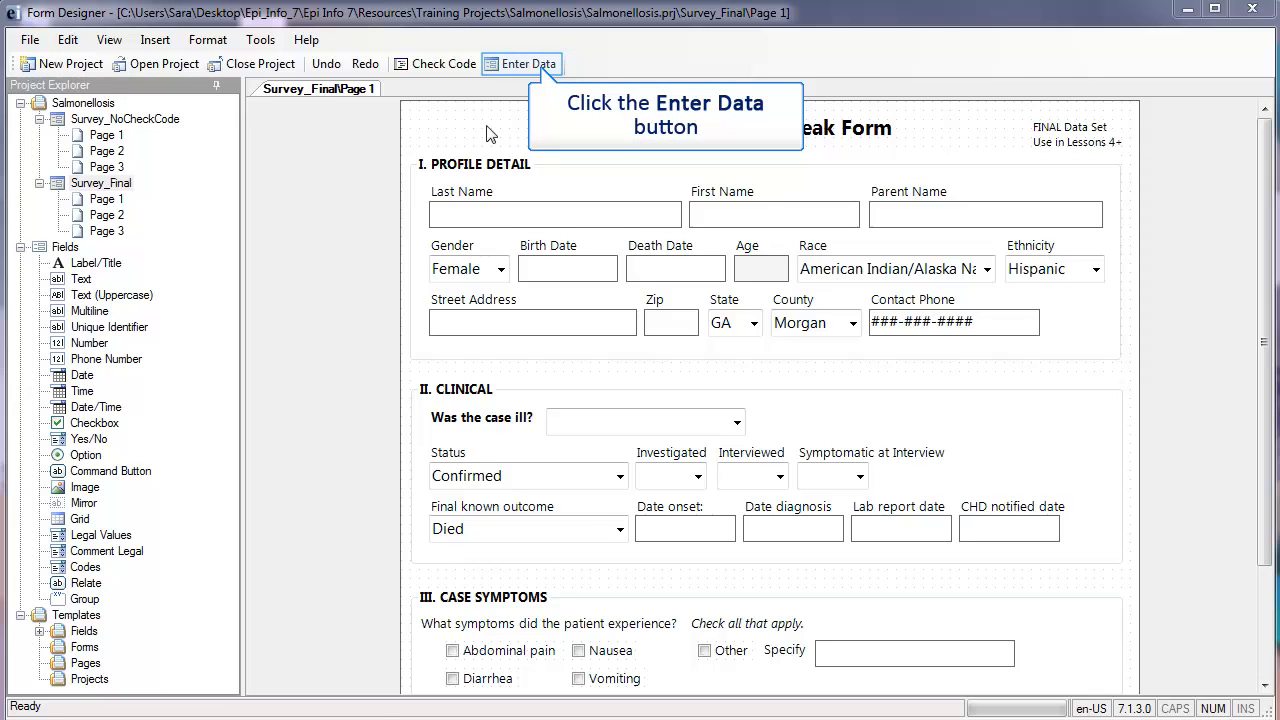
- Switch to data entry for Survey_Final and launch its Dashboard, closing the Epi Info 7 menu window
{"action": "left_click", "coordinate": [540, 66]}
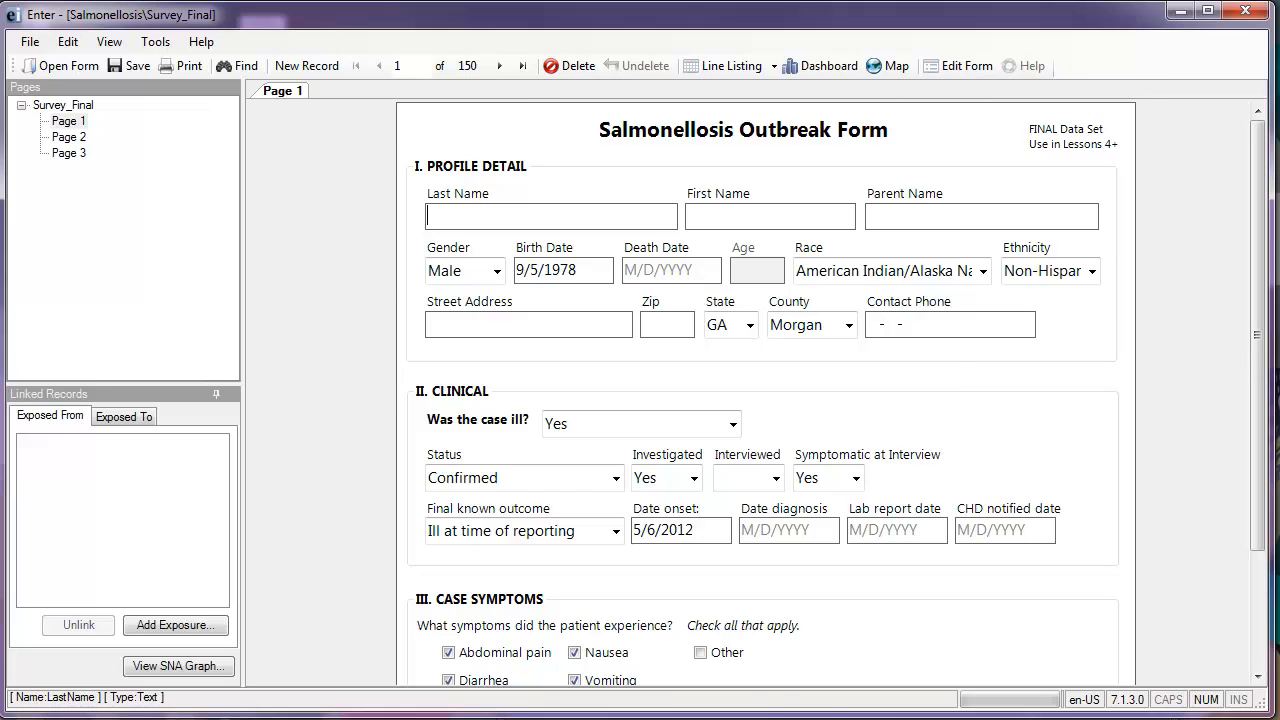
{"action": "key", "text": "alt+Tab"}
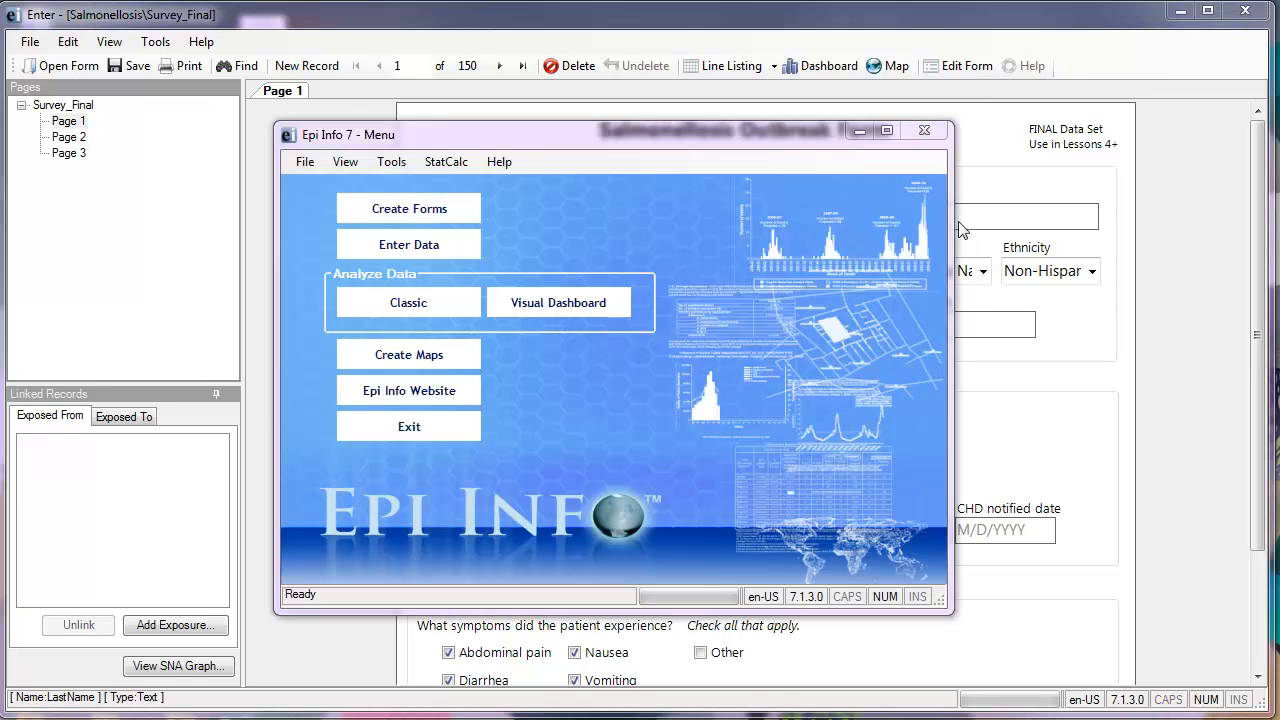
{"action": "left_click", "coordinate": [925, 132]}
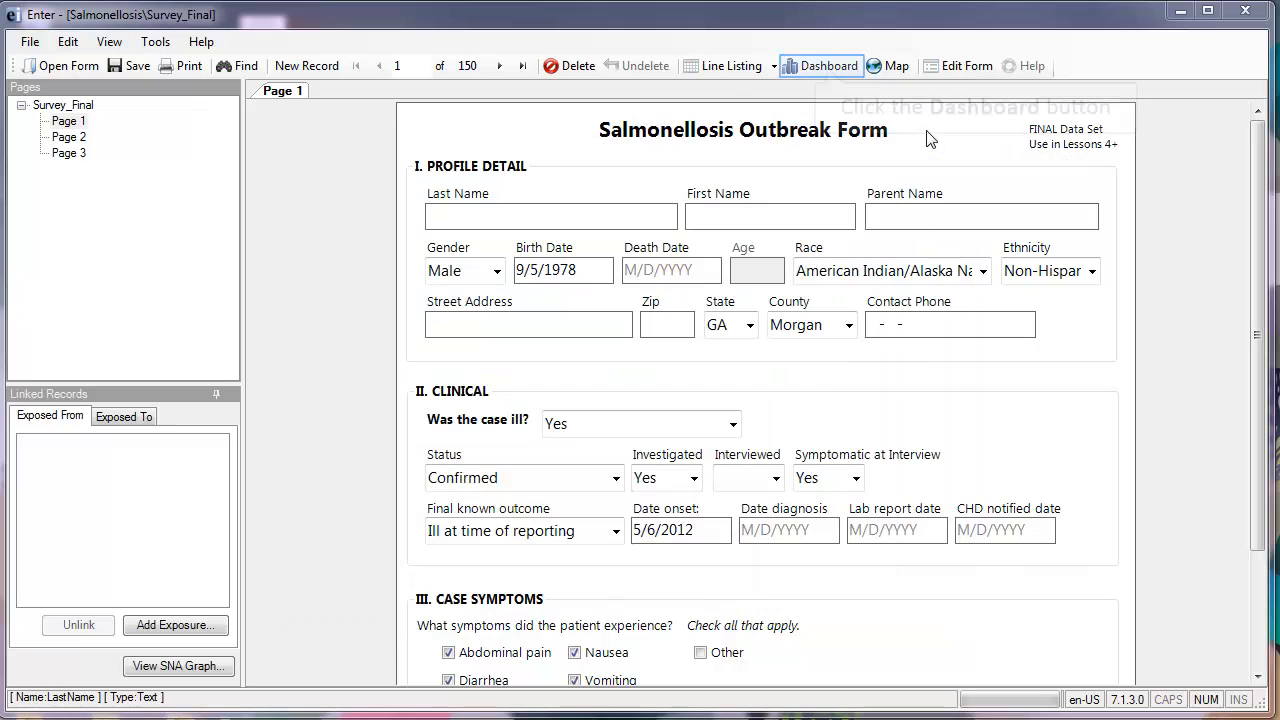
{"action": "left_click", "coordinate": [827, 66]}
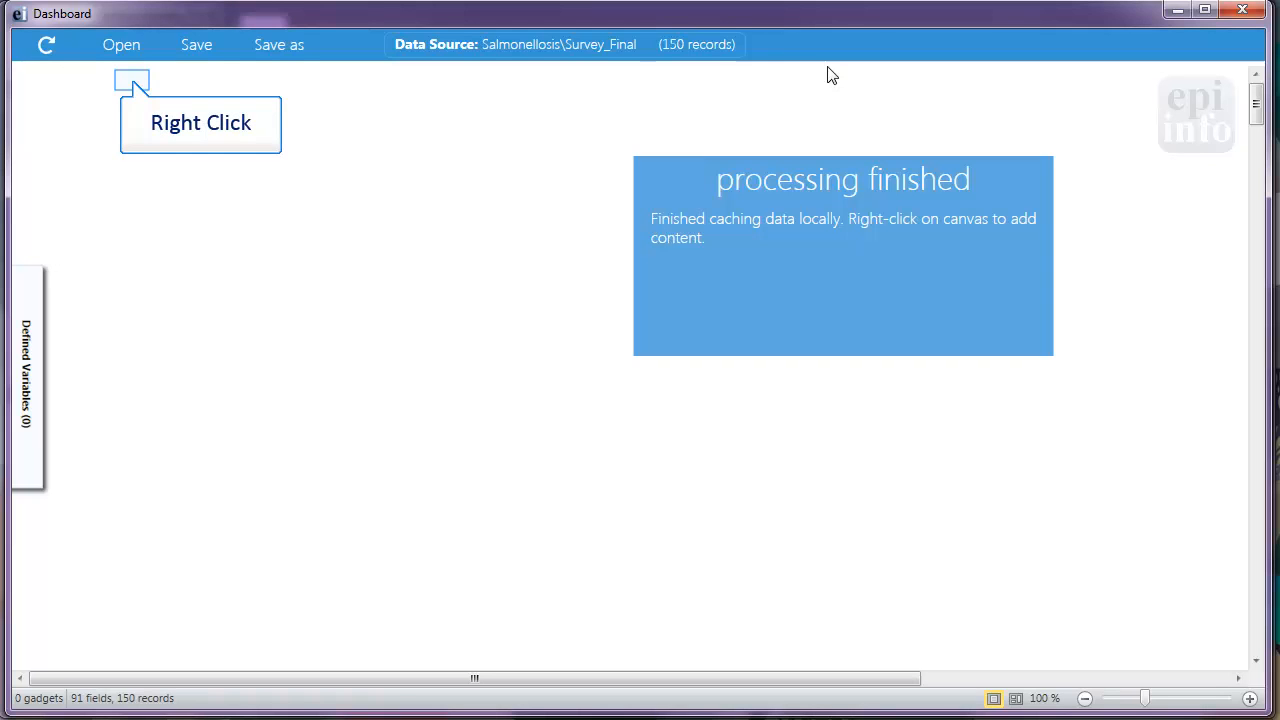
- Add a Line list analysis gadget to the empty dashboard canvas
{"action": "right_click", "coordinate": [133, 81]}
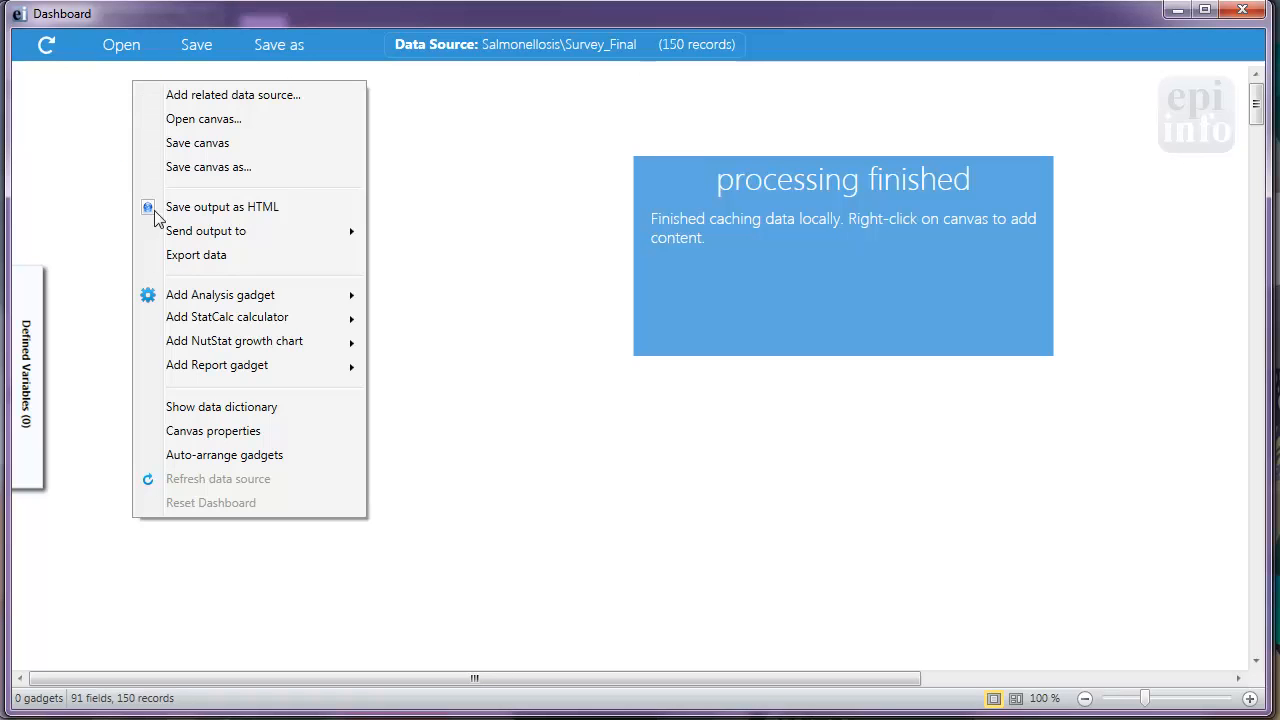
{"action": "mouse_move", "coordinate": [157, 300]}
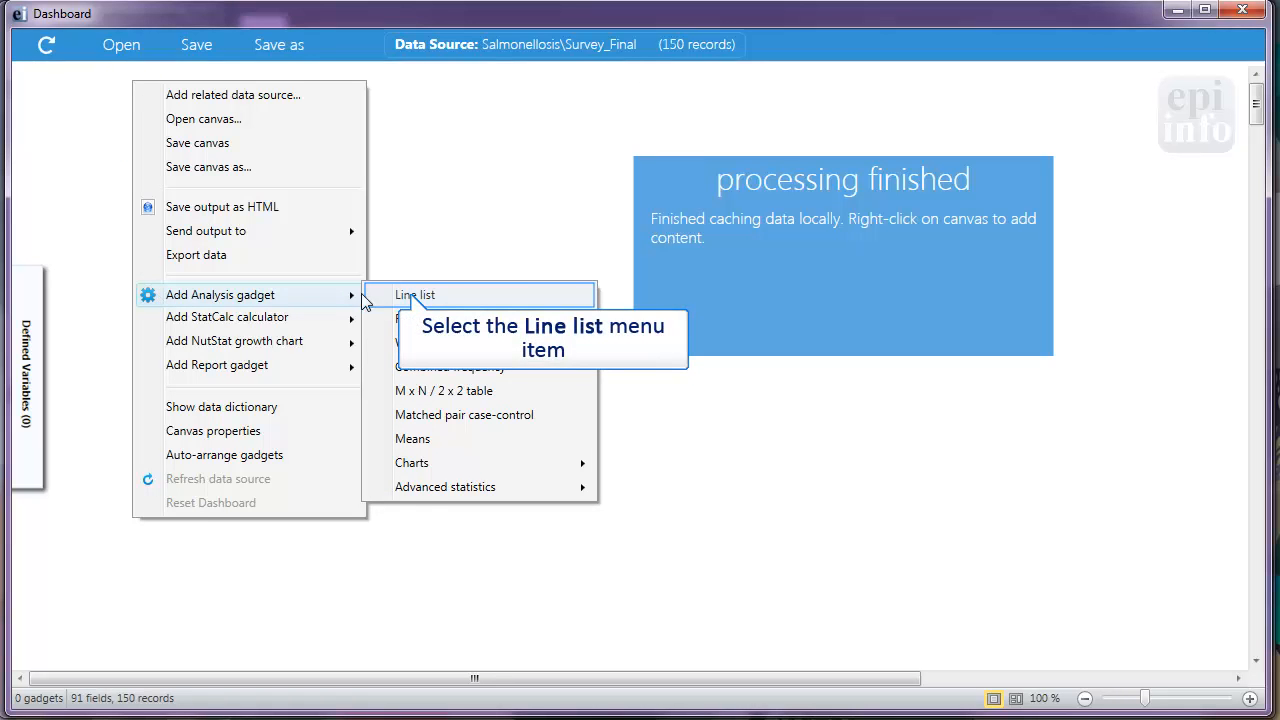
{"action": "left_click", "coordinate": [413, 299]}
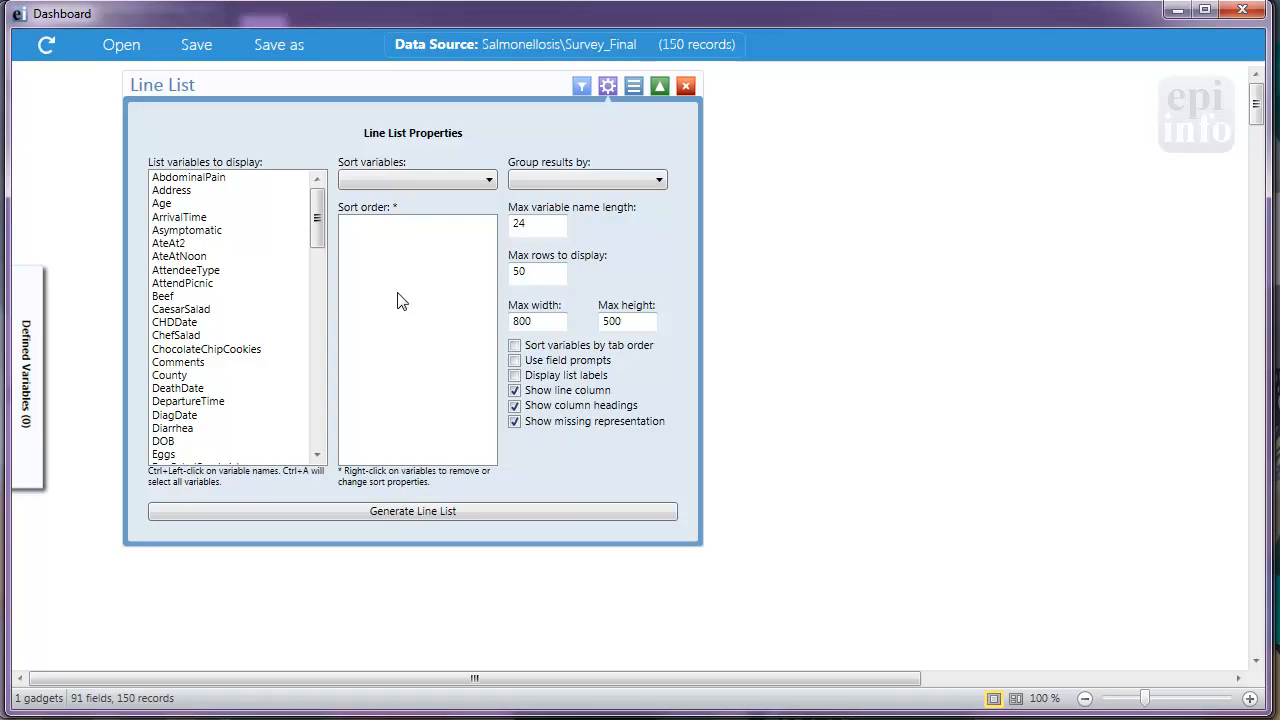
- Generate a line list of Ill, Interviewed and OnsetDate, and move the gadget to the right side of the canvas
{"action": "left_click_drag", "start_coordinate": [316, 225], "coordinate": [318, 315]}
{"action": "left_click", "coordinate": [156, 414]}
{"action": "left_click", "coordinate": [180, 428], "text": "ctrl"}
{"action": "left_click", "coordinate": [180, 376], "text": "ctrl"}
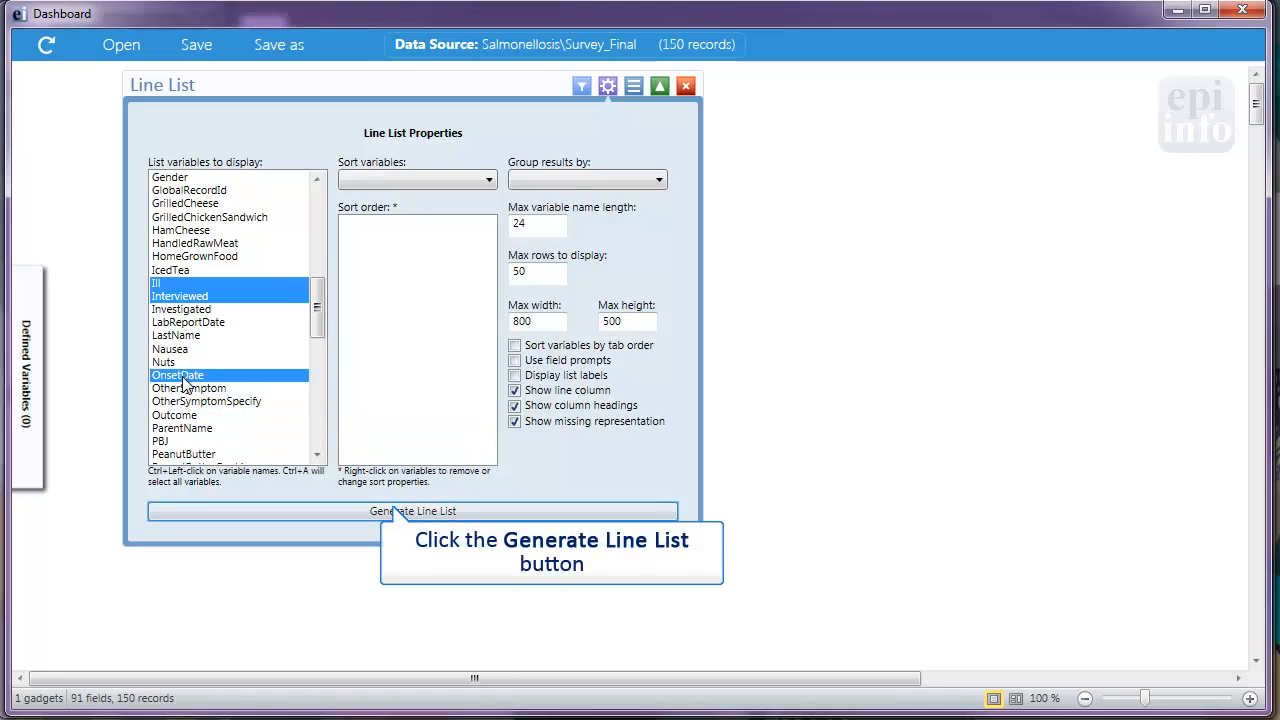
{"action": "left_click", "coordinate": [397, 511]}
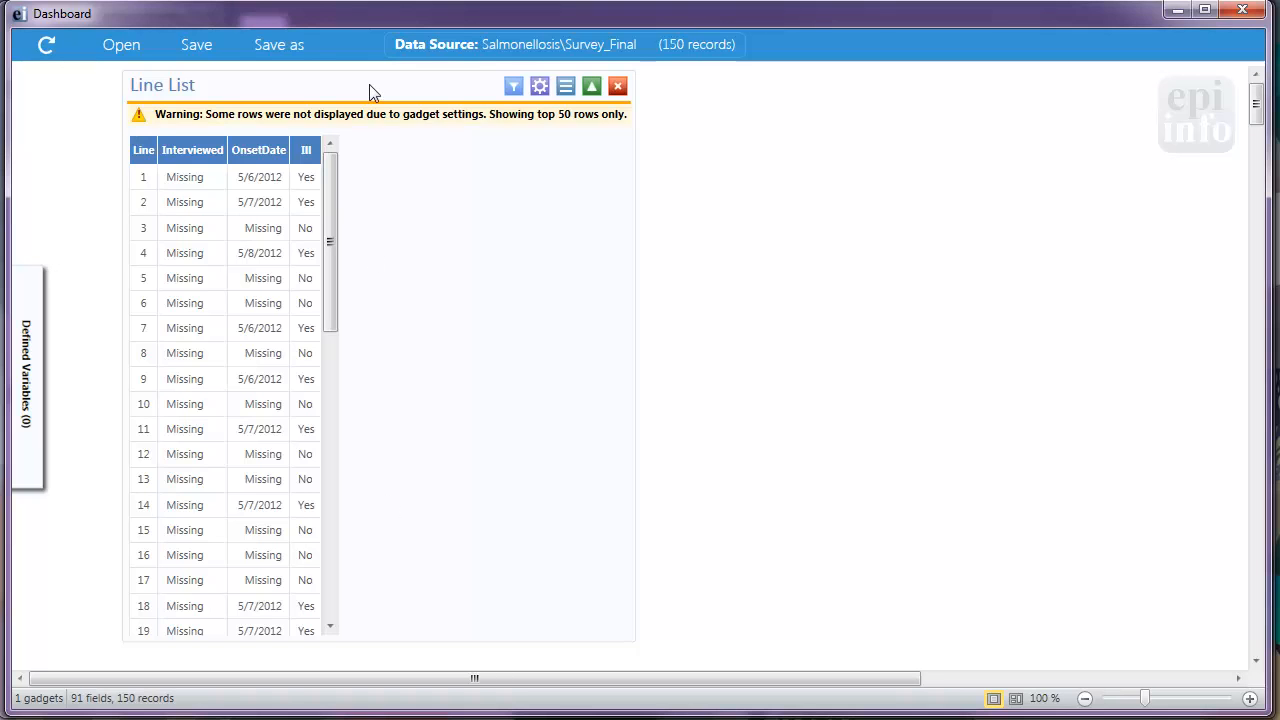
{"action": "mouse_move", "coordinate": [408, 102]}
{"action": "left_mouse_down"}
{"action": "mouse_move", "coordinate": [646, 126]}
{"action": "mouse_move", "coordinate": [985, 86]}
{"action": "mouse_move", "coordinate": [965, 86]}
{"action": "left_mouse_up"}
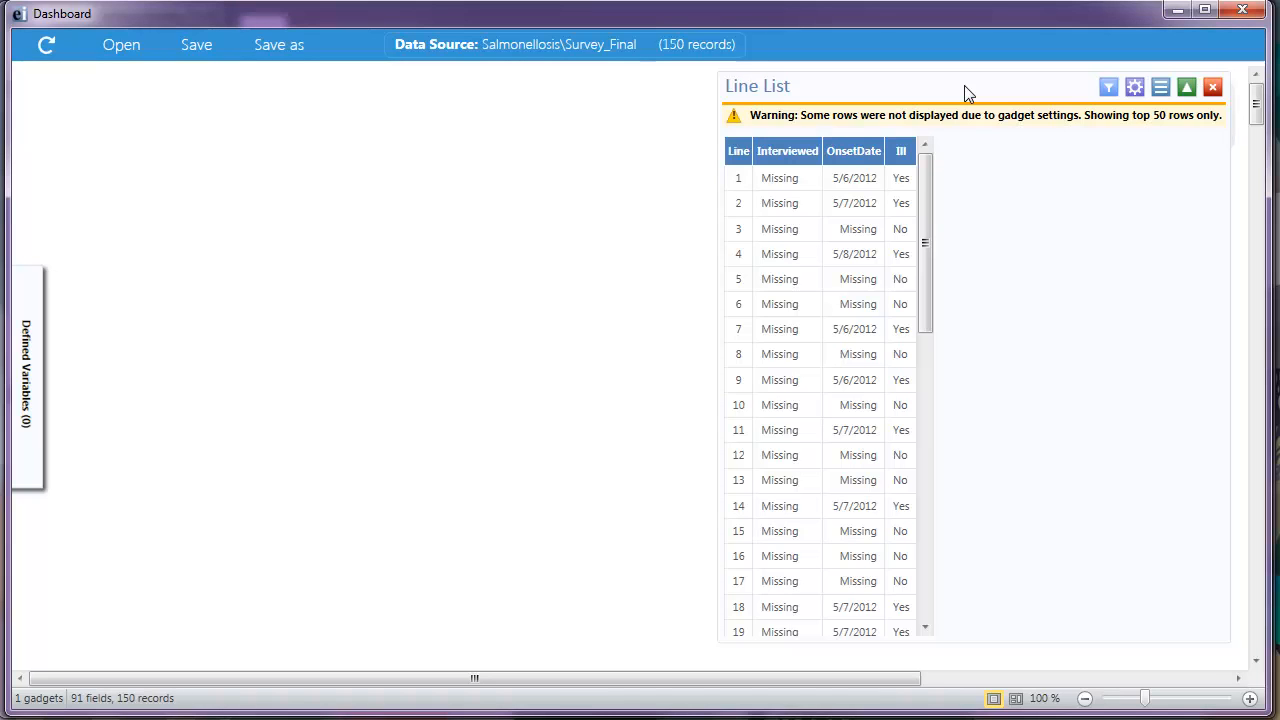
- Add an Epi curve chart gadget on the empty canvas below the line list and run it with OnsetDate as main variable
{"action": "left_click_drag", "start_coordinate": [1256, 104], "coordinate": [1258, 150]}
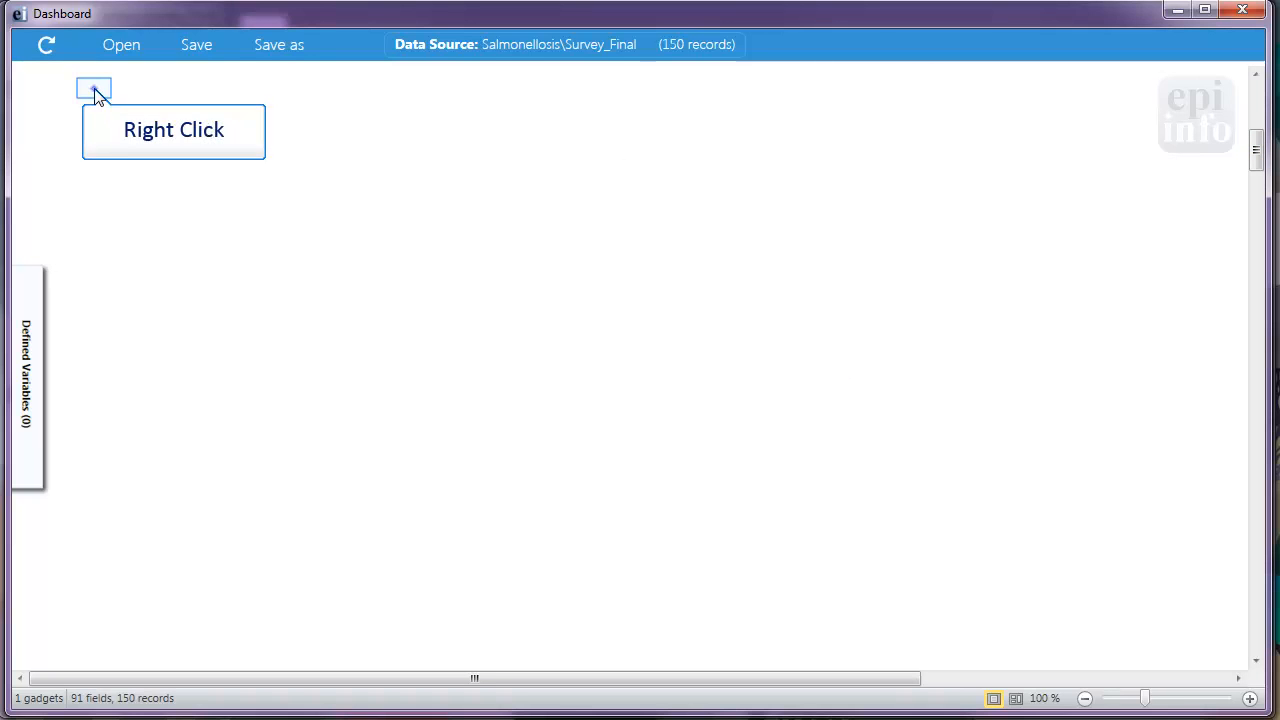
{"action": "right_click", "coordinate": [95, 92]}
{"action": "mouse_move", "coordinate": [204, 304]}
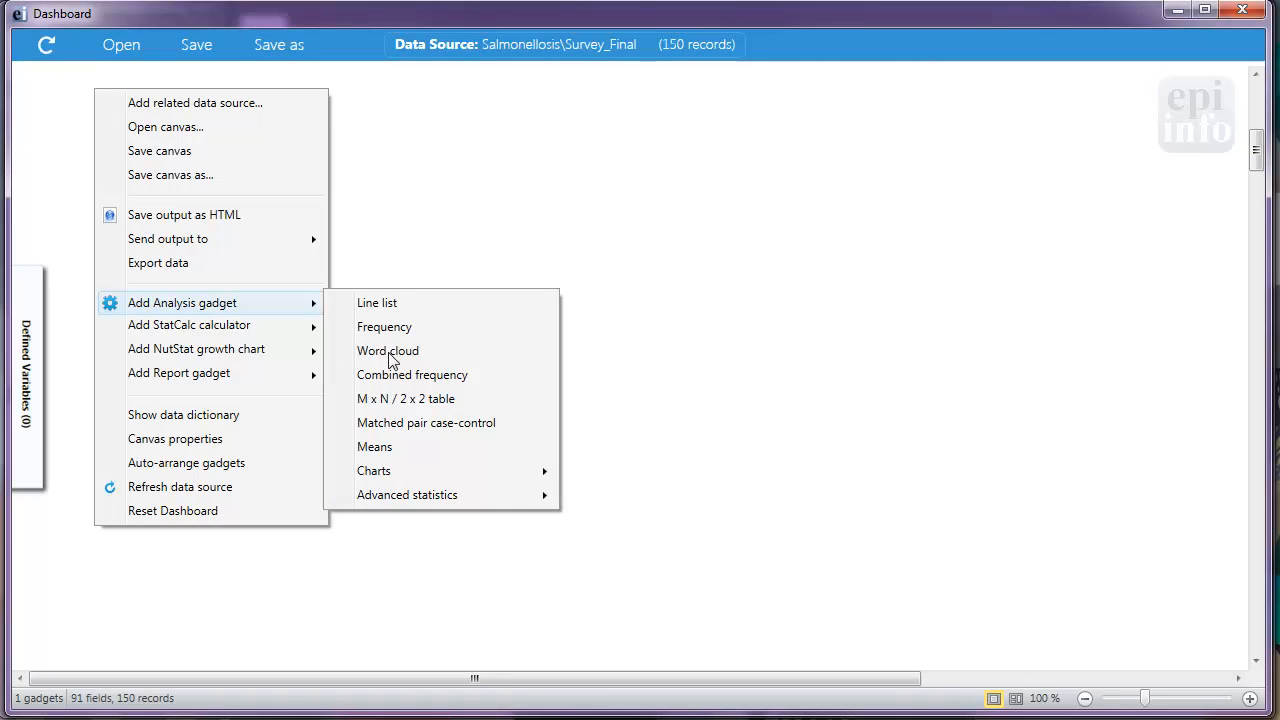
{"action": "mouse_move", "coordinate": [452, 478]}
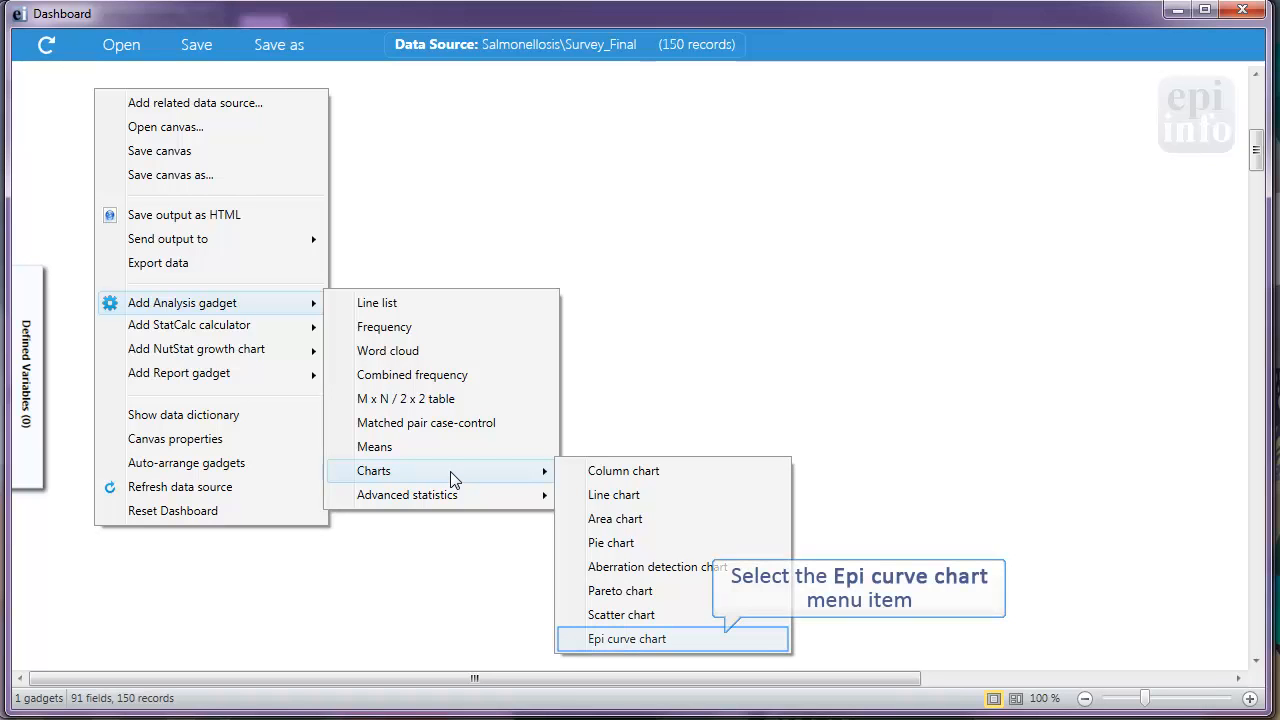
{"action": "left_click", "coordinate": [671, 639]}
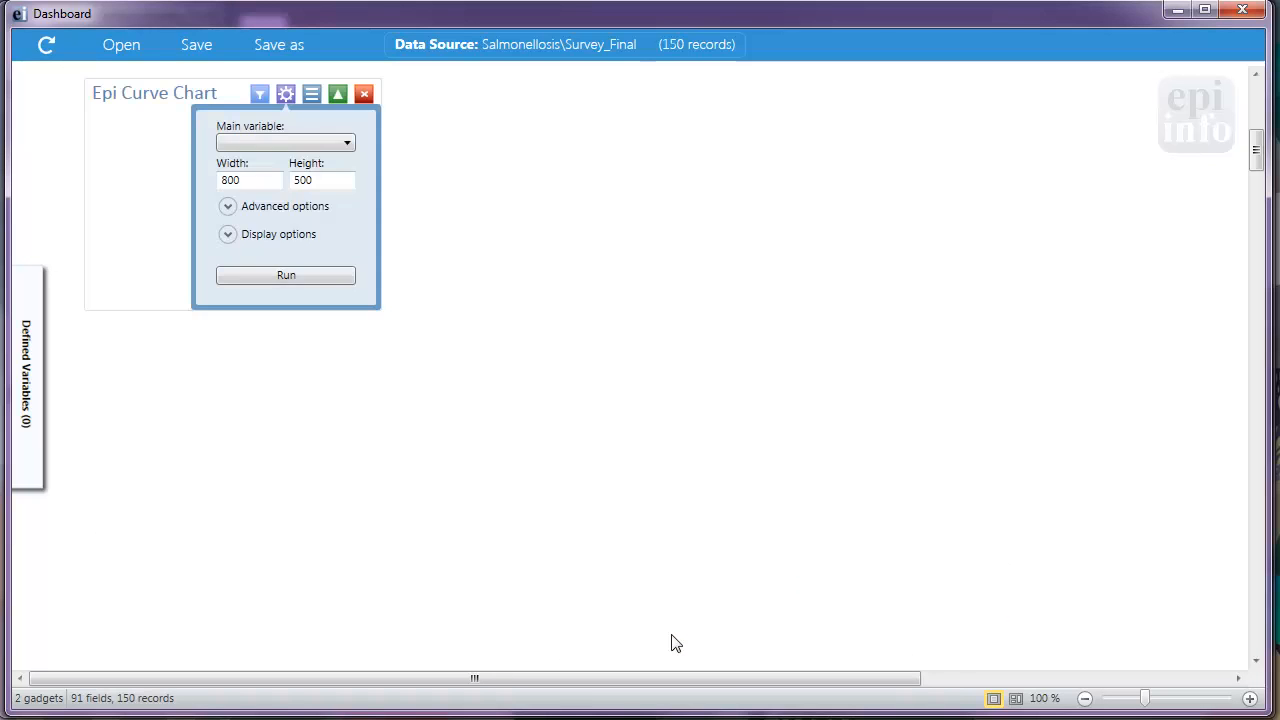
{"action": "left_click", "coordinate": [344, 142]}
{"action": "left_click", "coordinate": [325, 251]}
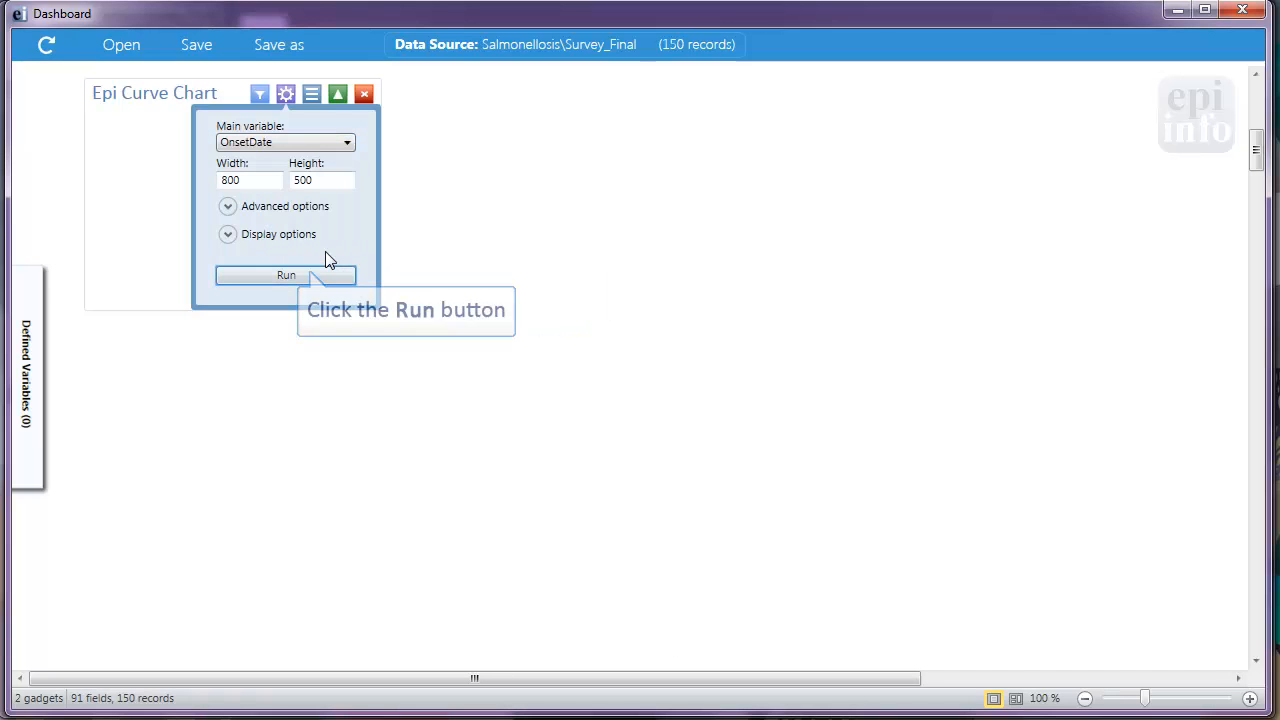
{"action": "left_click", "coordinate": [311, 272]}
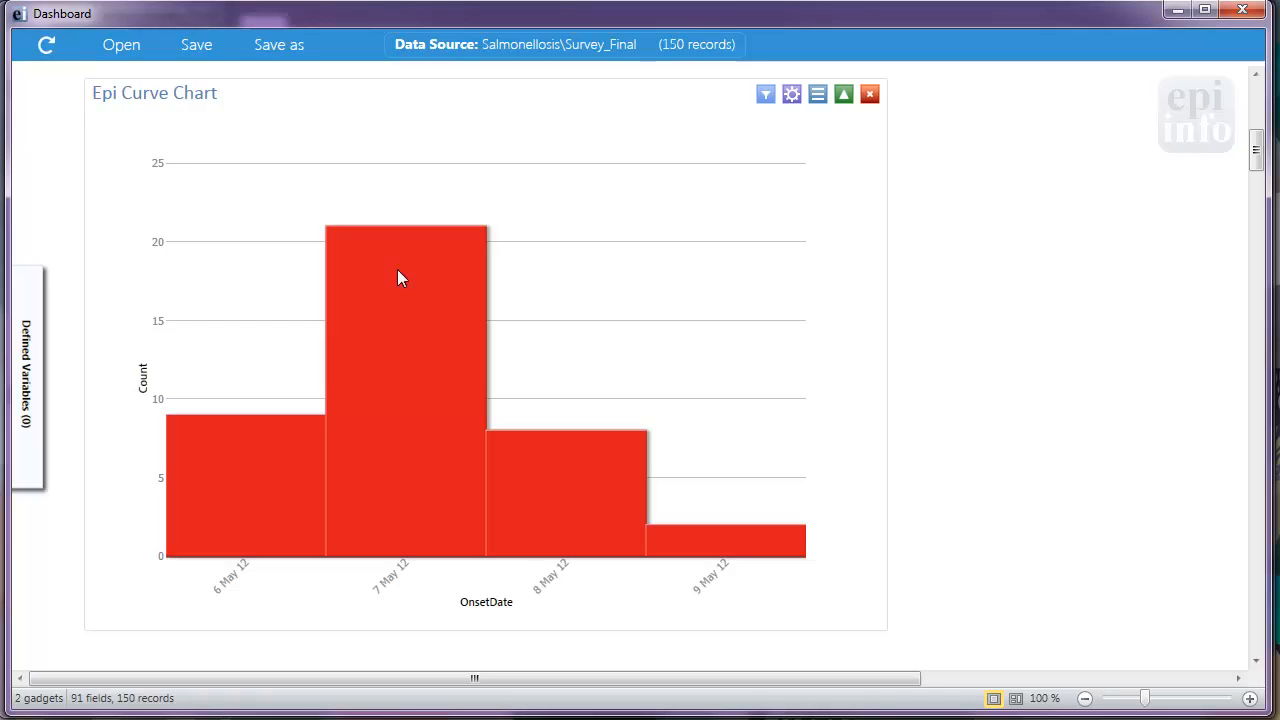
- Add a Frequency analysis gadget on the empty canvas area below the epi curve chart
{"action": "left_click_drag", "start_coordinate": [1256, 150], "coordinate": [1257, 190]}
{"action": "right_click", "coordinate": [139, 107]}
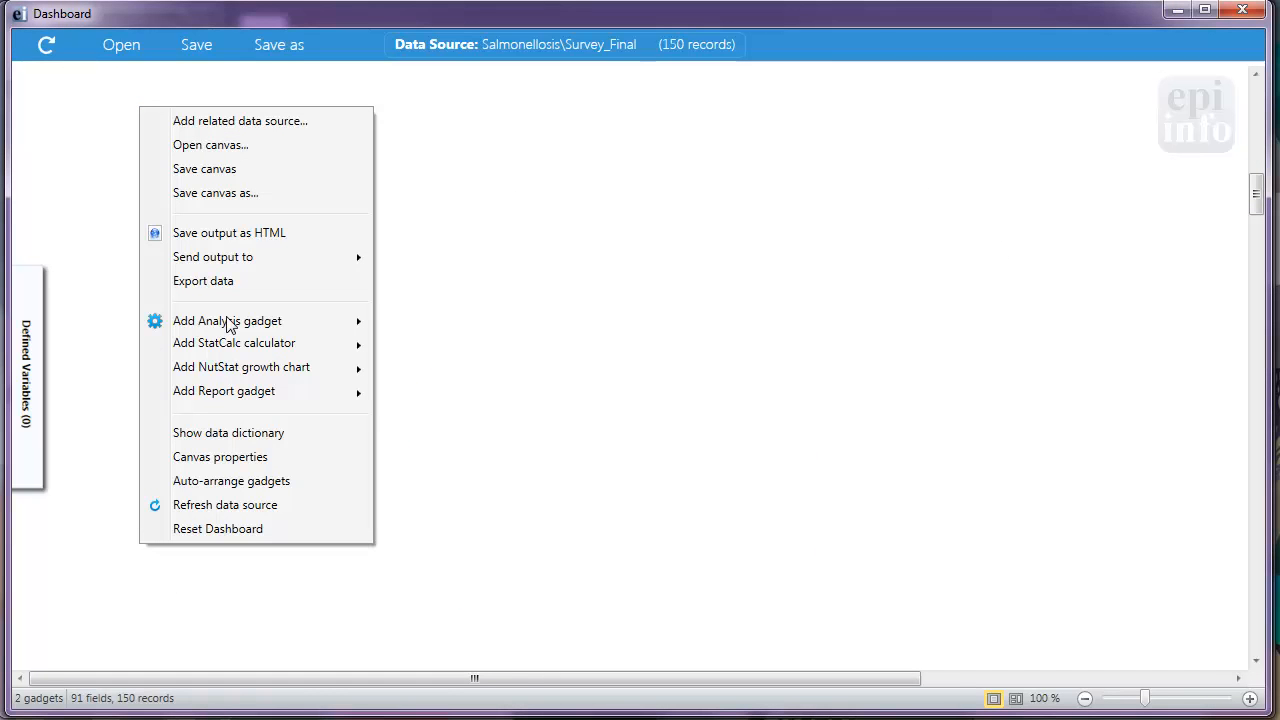
{"action": "mouse_move", "coordinate": [227, 325]}
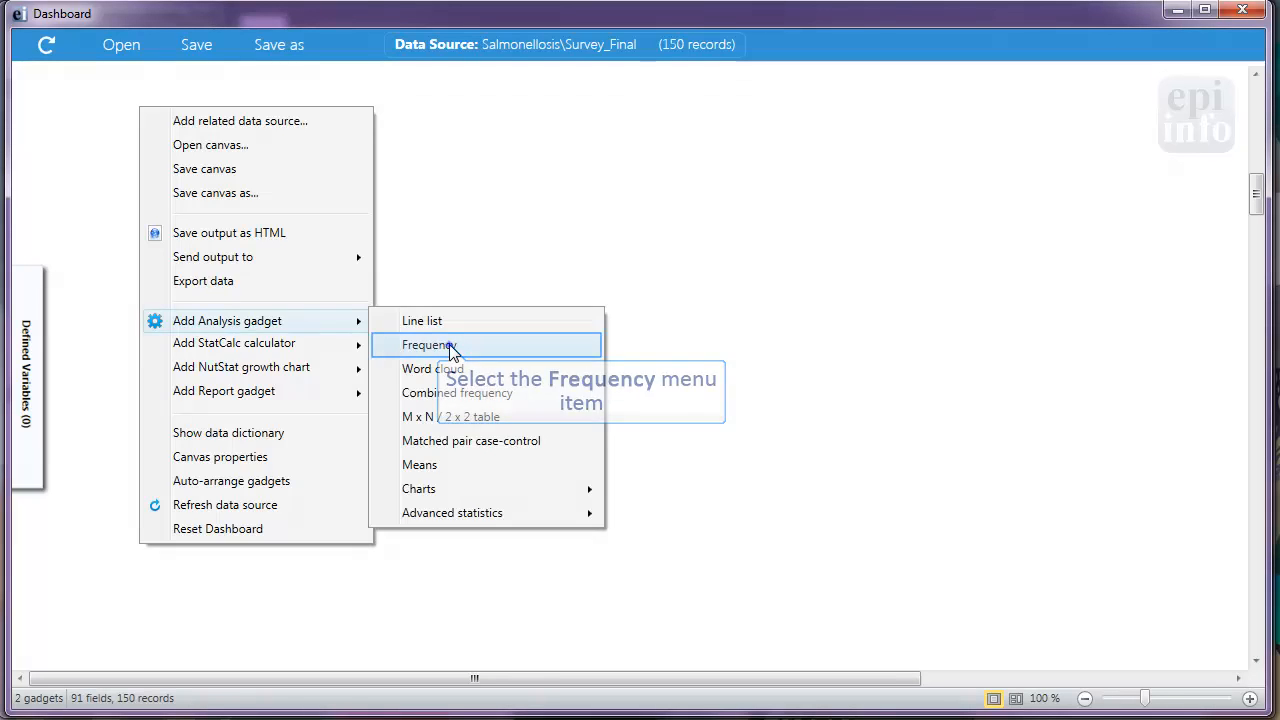
{"action": "left_click", "coordinate": [412, 344]}
- Run the frequency of Ill stratified by AteAtNoon and collapse the "Ate food served at 12:00 pm? = No" table
{"action": "left_click", "coordinate": [386, 175]}
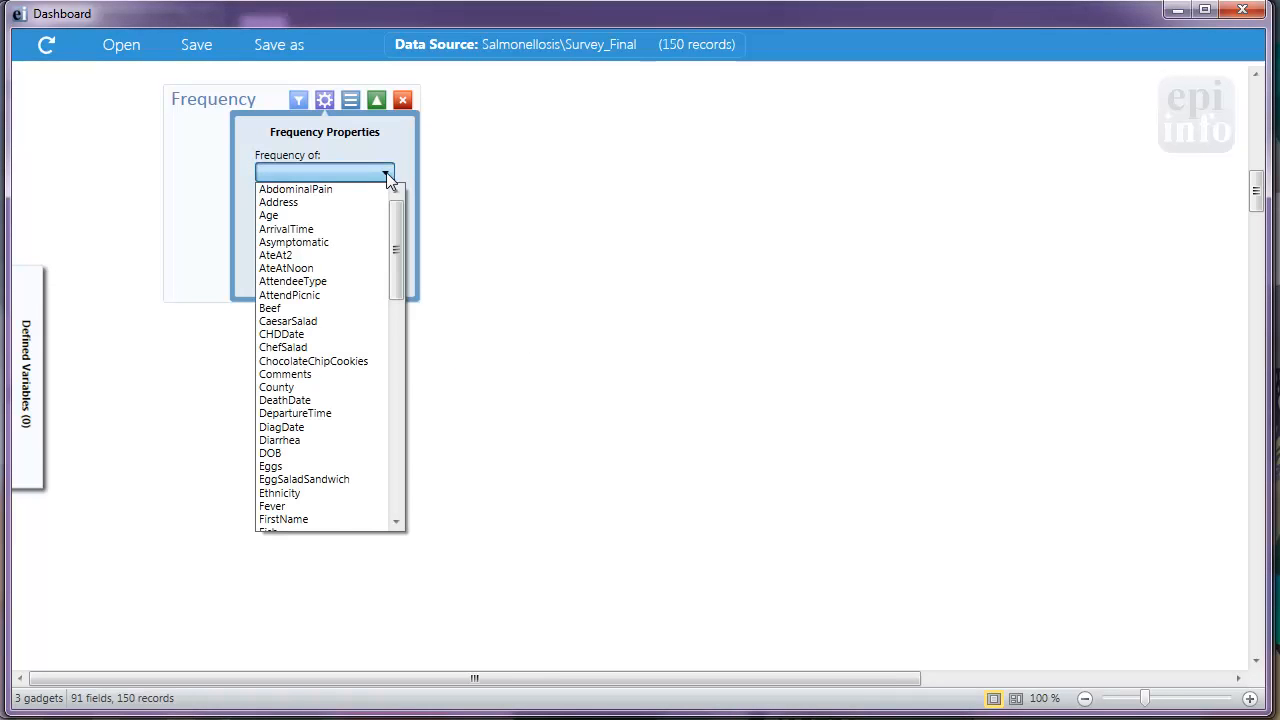
{"action": "scroll", "coordinate": [397, 228], "scroll_direction": "down", "scroll_amount": 7}
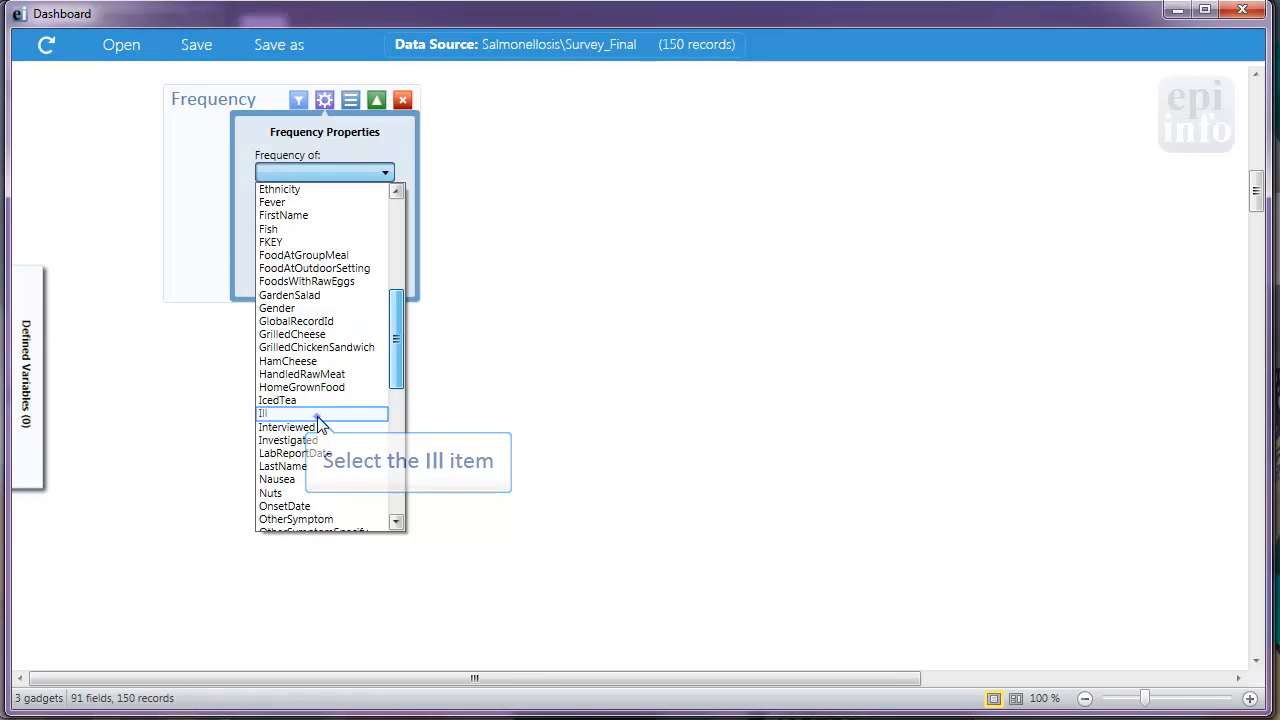
{"action": "left_click", "coordinate": [291, 412]}
{"action": "left_click", "coordinate": [264, 199]}
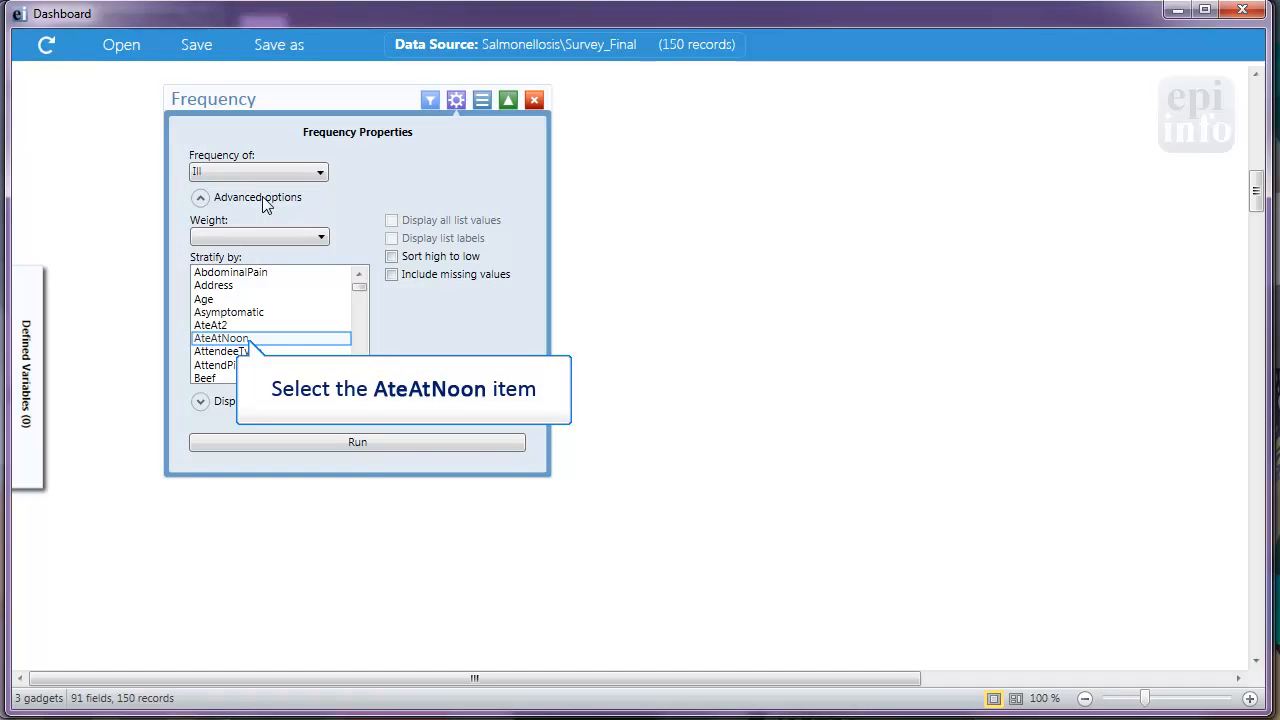
{"action": "left_click", "coordinate": [248, 339]}
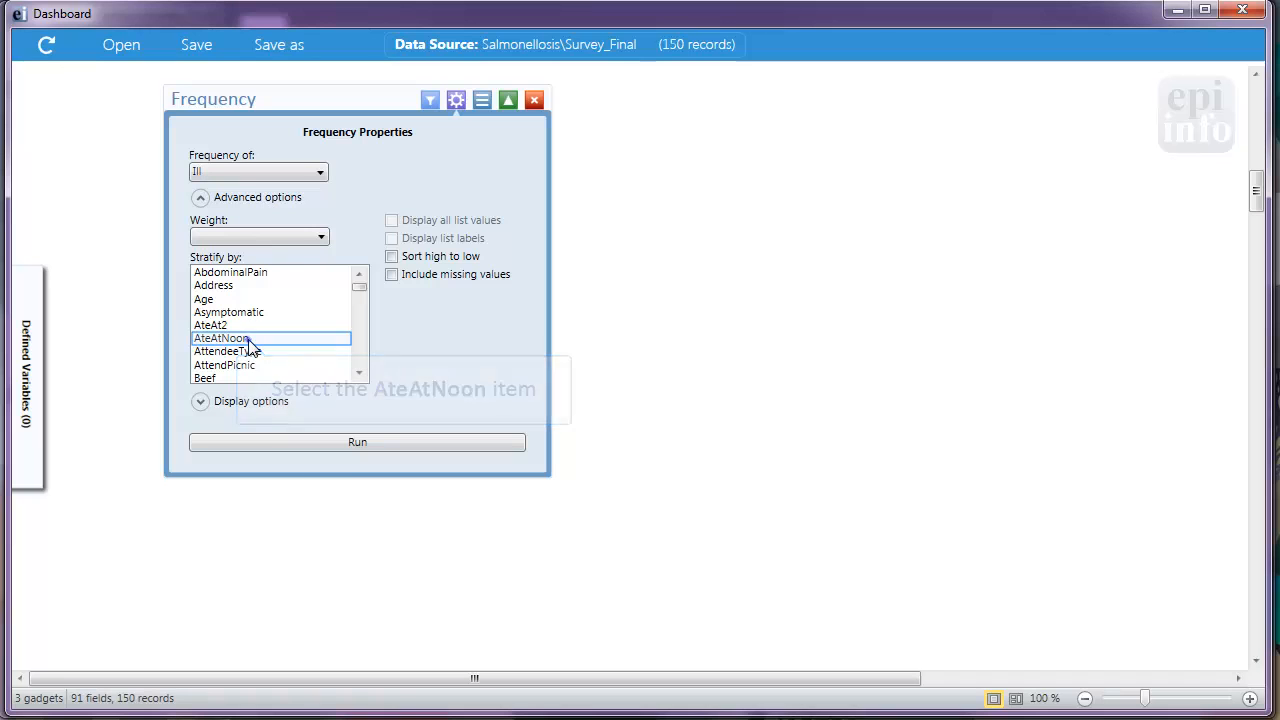
{"action": "left_click", "coordinate": [322, 442]}
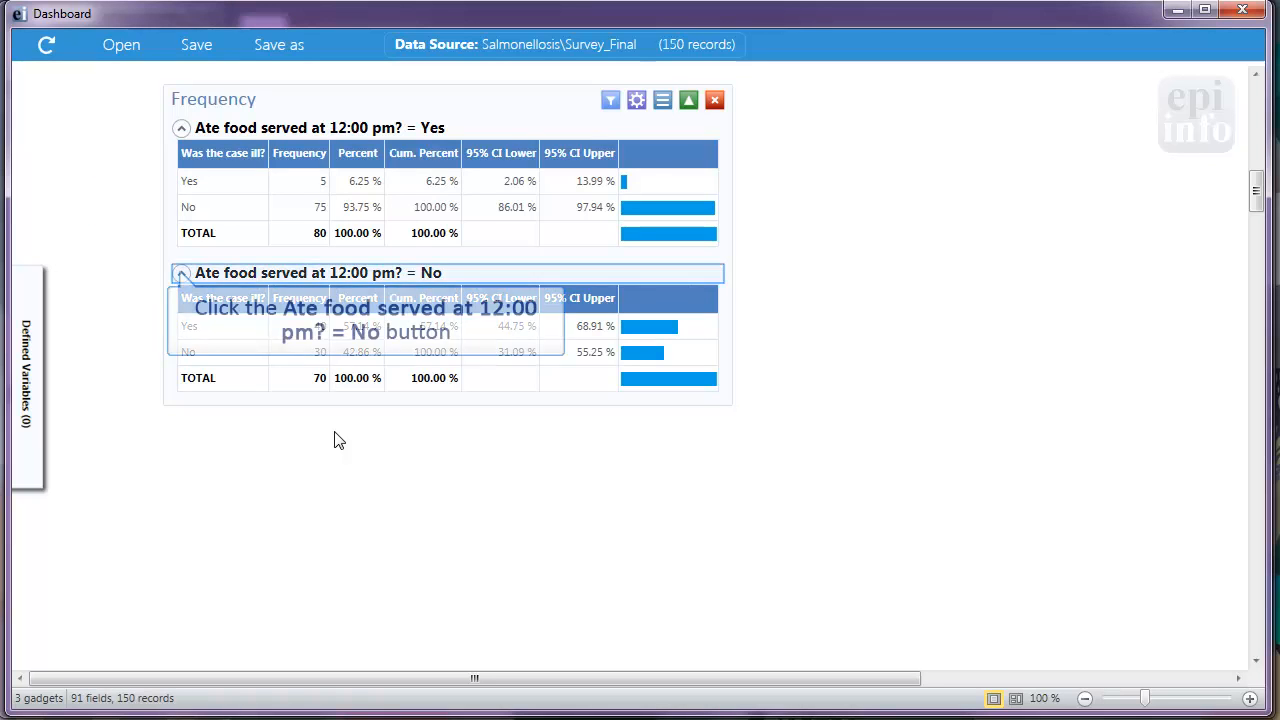
{"action": "left_click", "coordinate": [180, 272]}
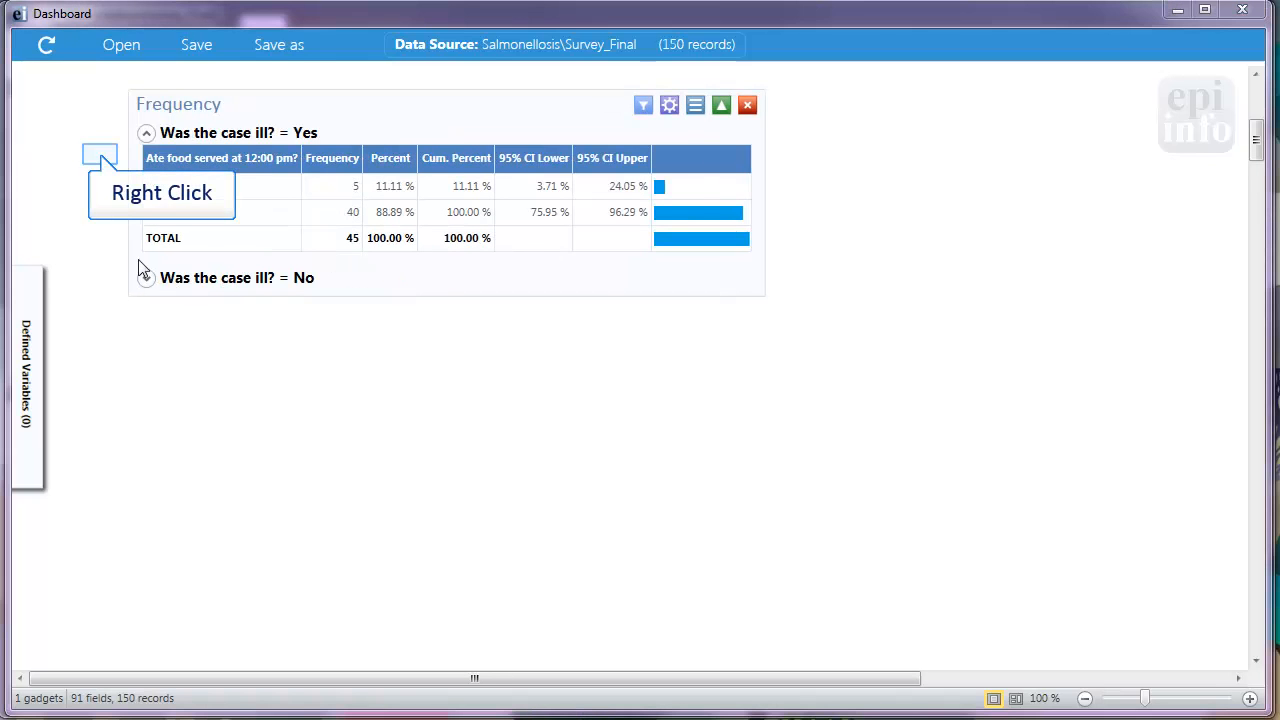
- Add a Frequency analysis gadget on the canvas and run it for Ill stratified by AteAt2
{"action": "right_click", "coordinate": [103, 160]}
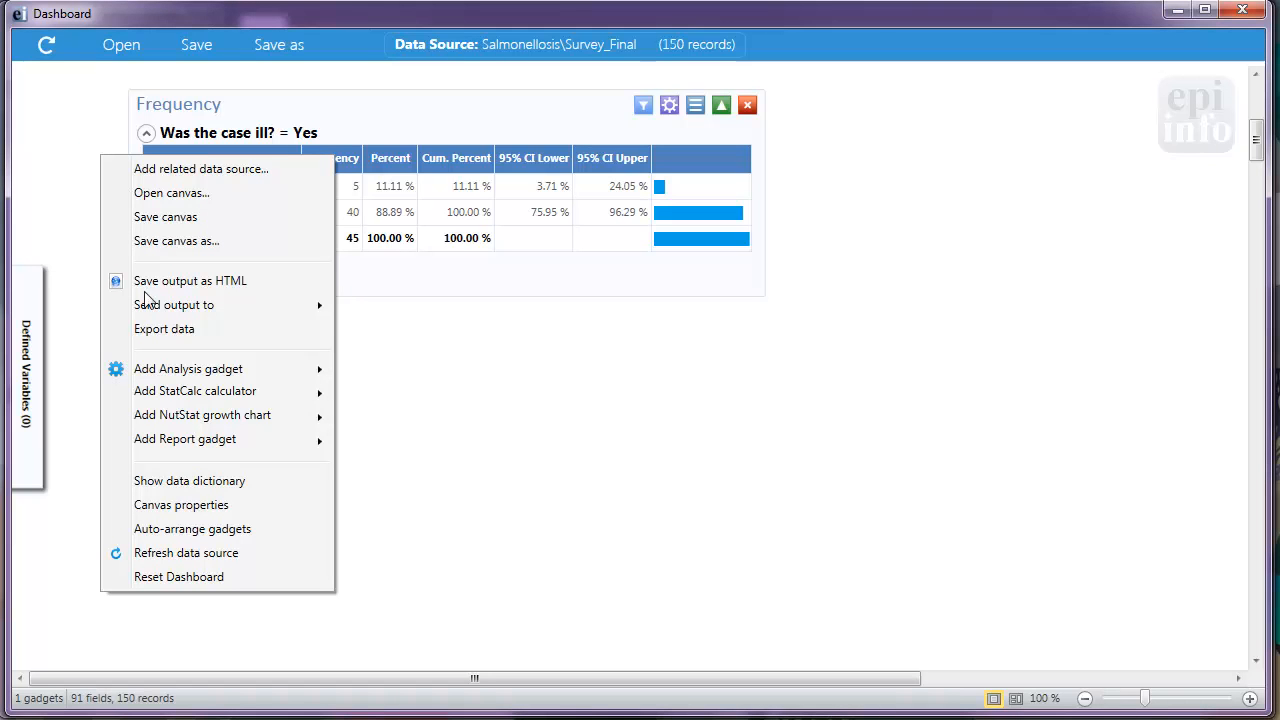
{"action": "mouse_move", "coordinate": [148, 372]}
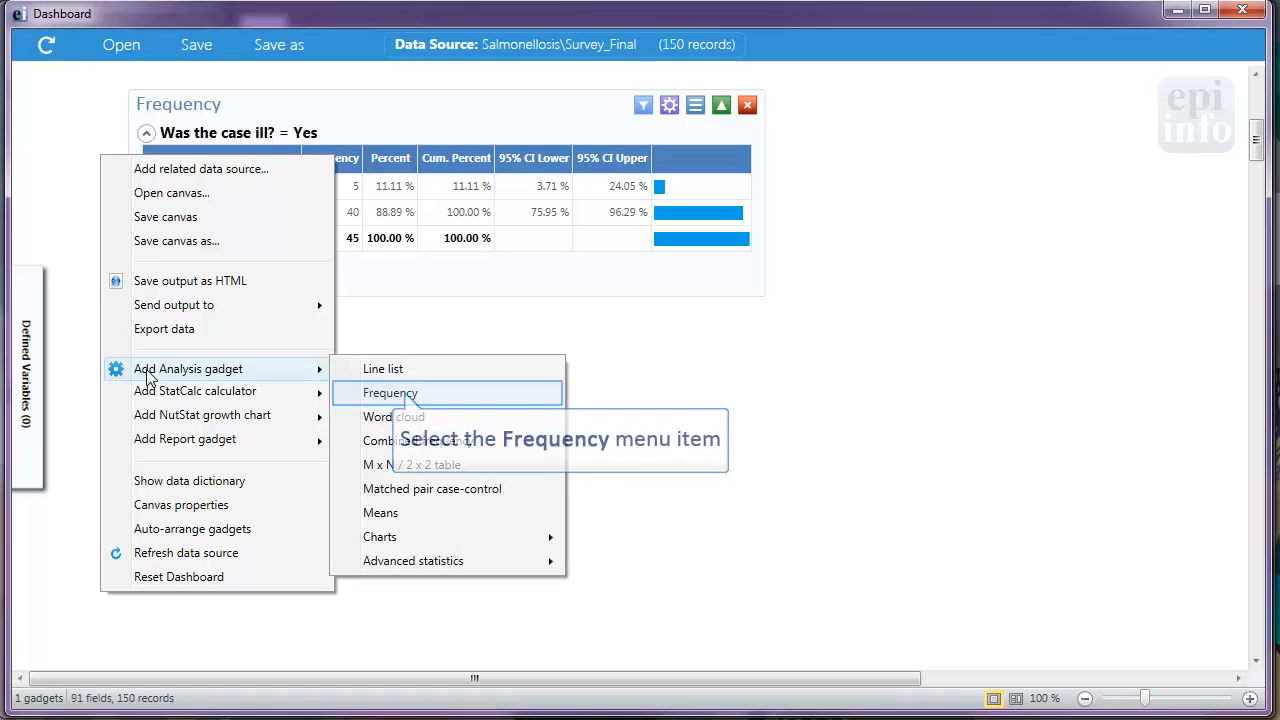
{"action": "left_click", "coordinate": [390, 395]}
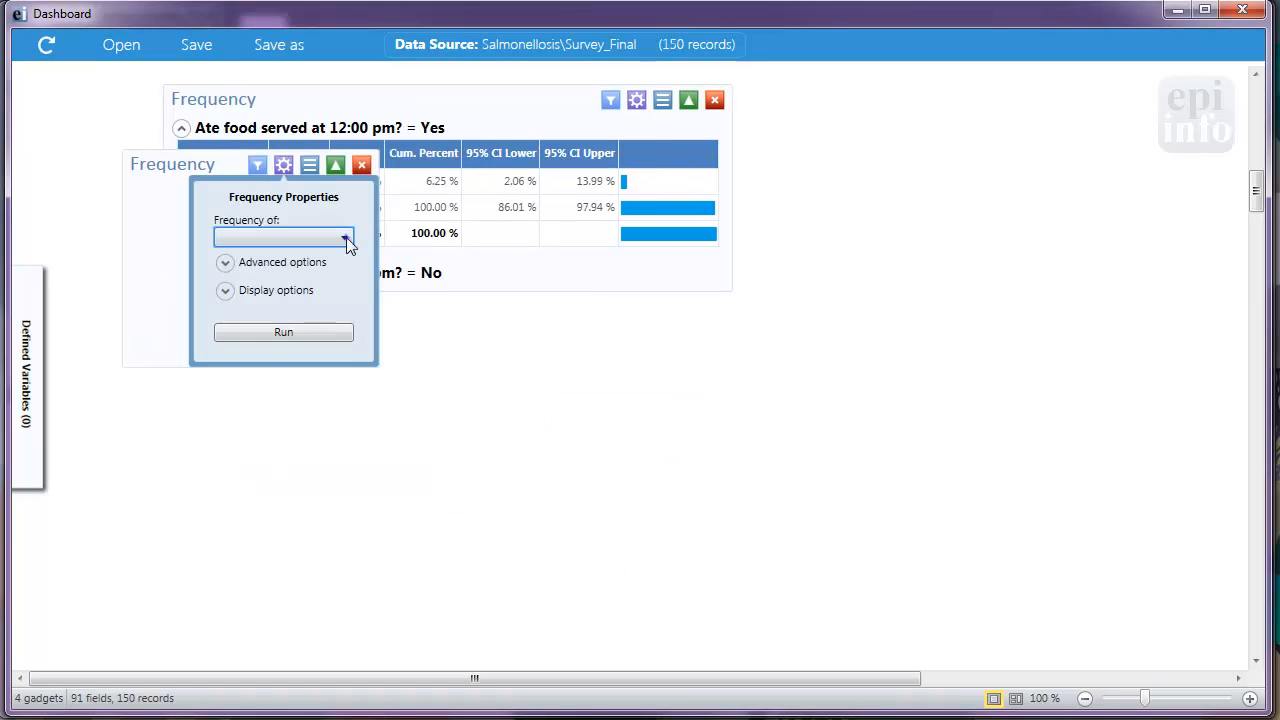
{"action": "left_click", "coordinate": [346, 237]}
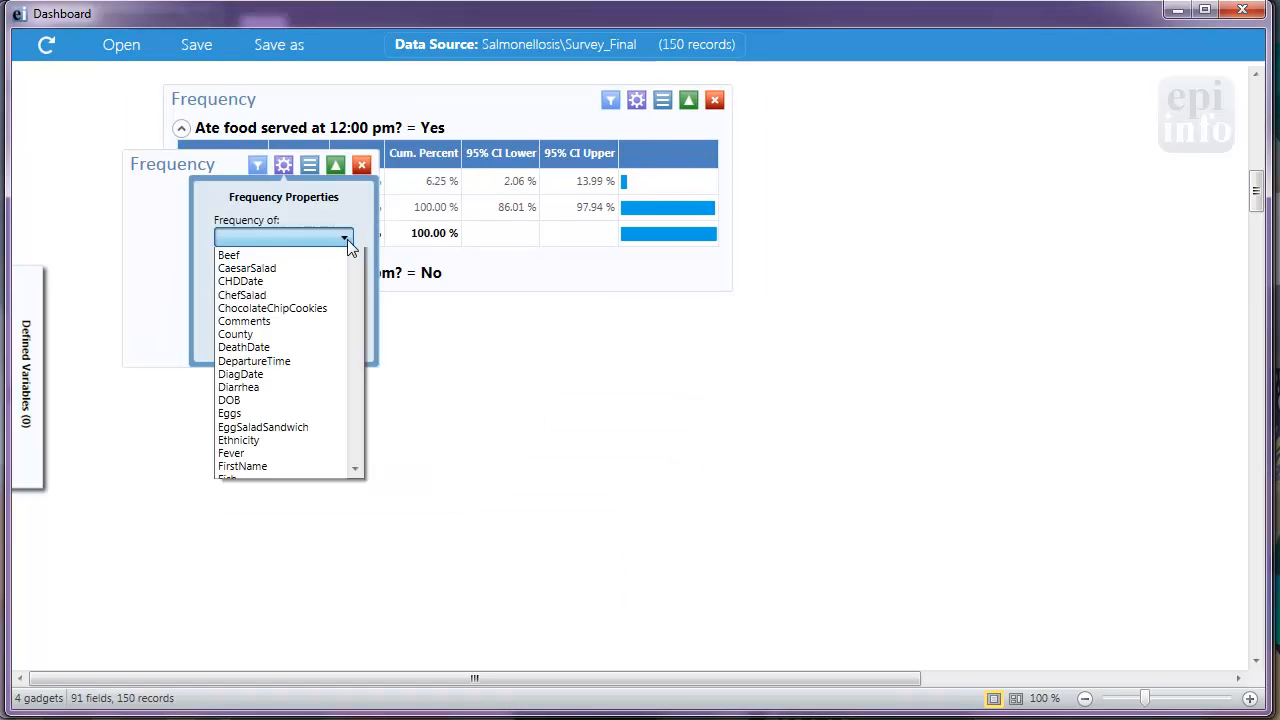
{"action": "left_click_drag", "start_coordinate": [350, 310], "coordinate": [355, 429]}
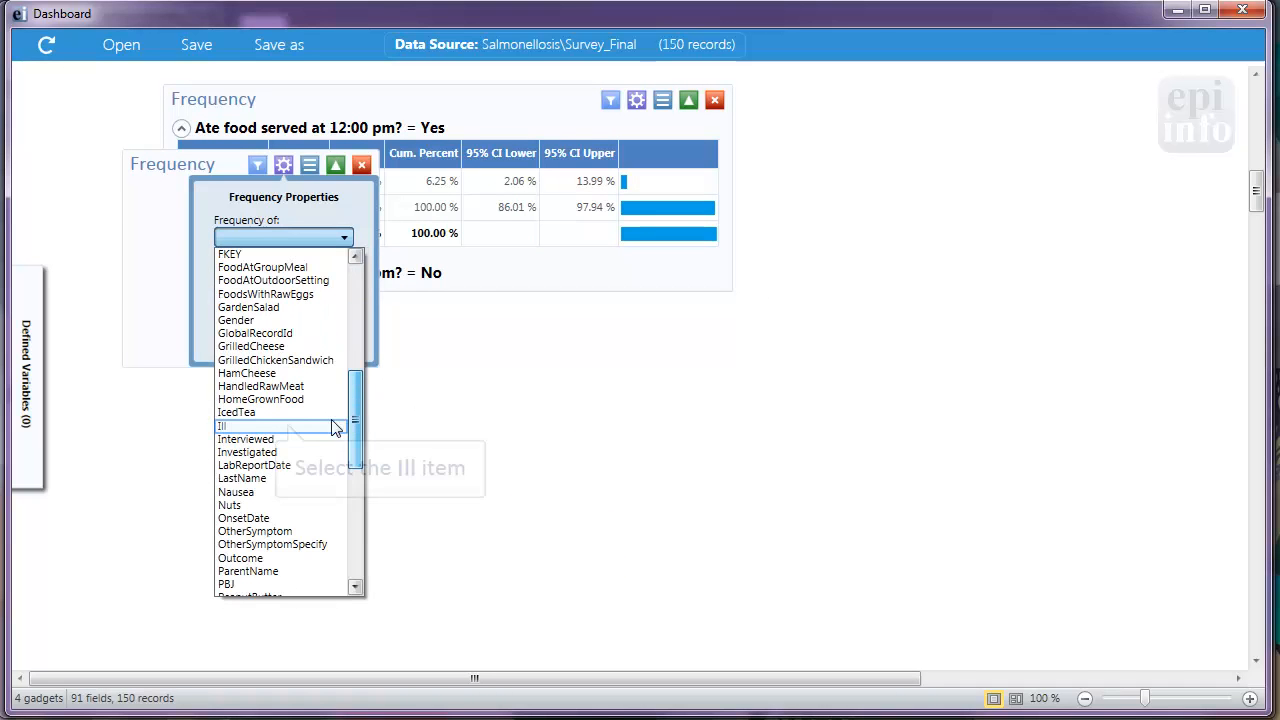
{"action": "left_click", "coordinate": [284, 425]}
{"action": "left_click", "coordinate": [228, 263]}
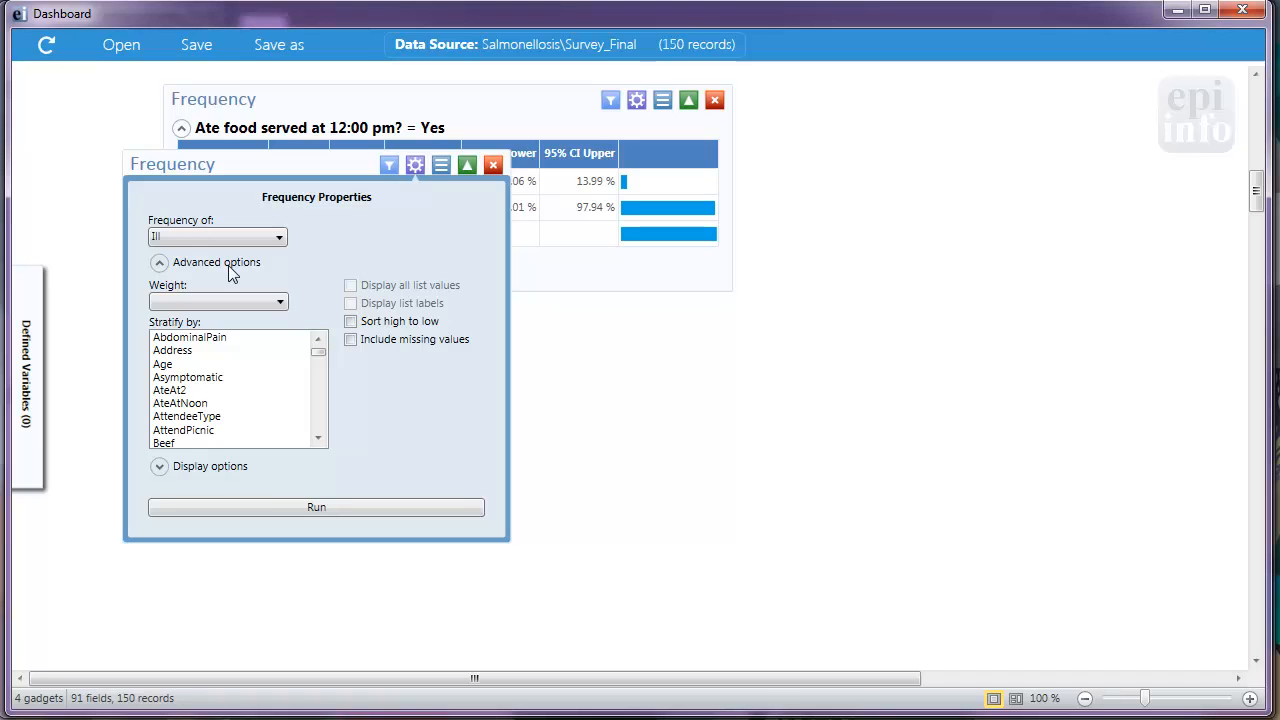
{"action": "left_click", "coordinate": [199, 392]}
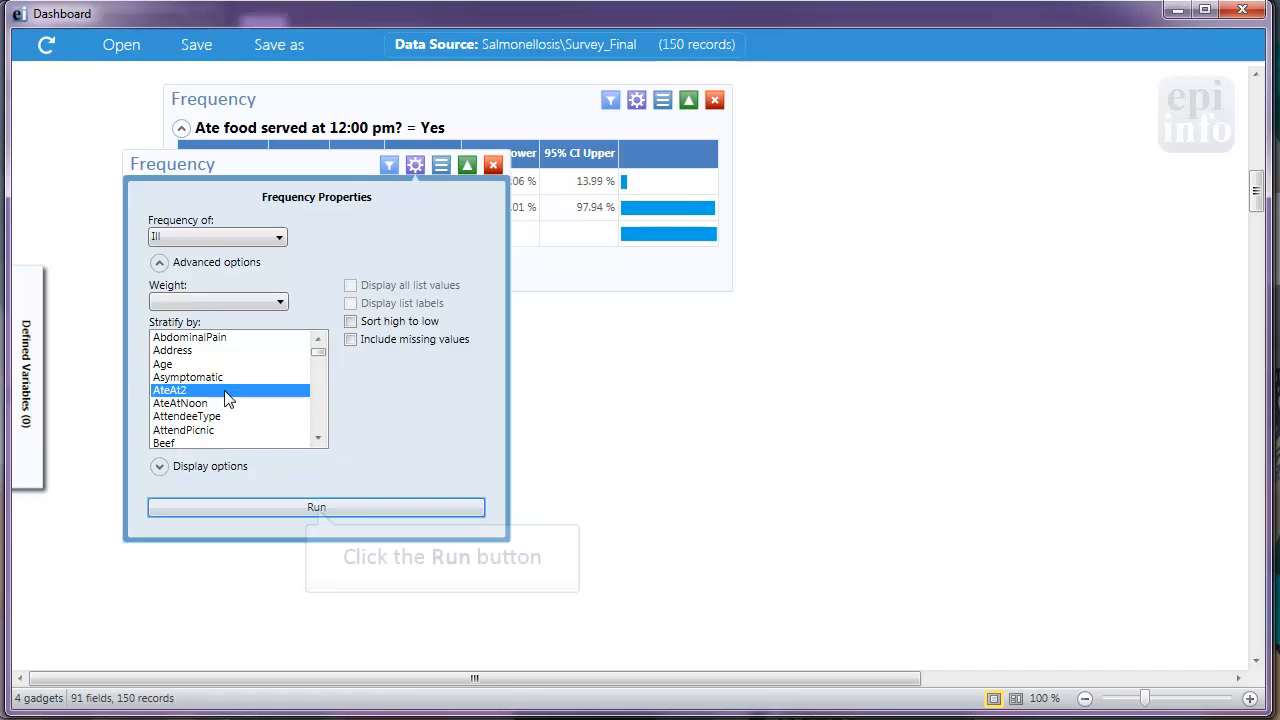
{"action": "left_click", "coordinate": [317, 508]}
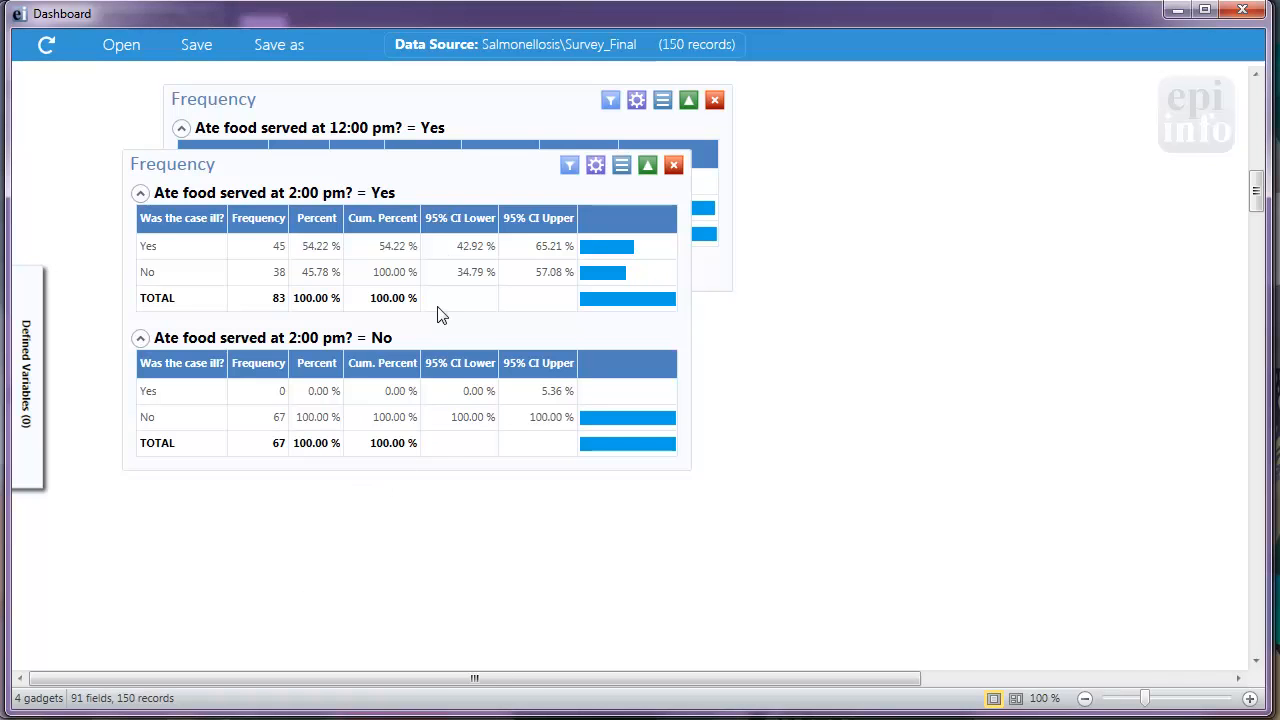
- Move the new frequency gadget below the 12:00 pm one and collapse its "Ate food served at 2:00 pm? = No" table
{"action": "left_click_drag", "start_coordinate": [446, 172], "coordinate": [478, 330]}
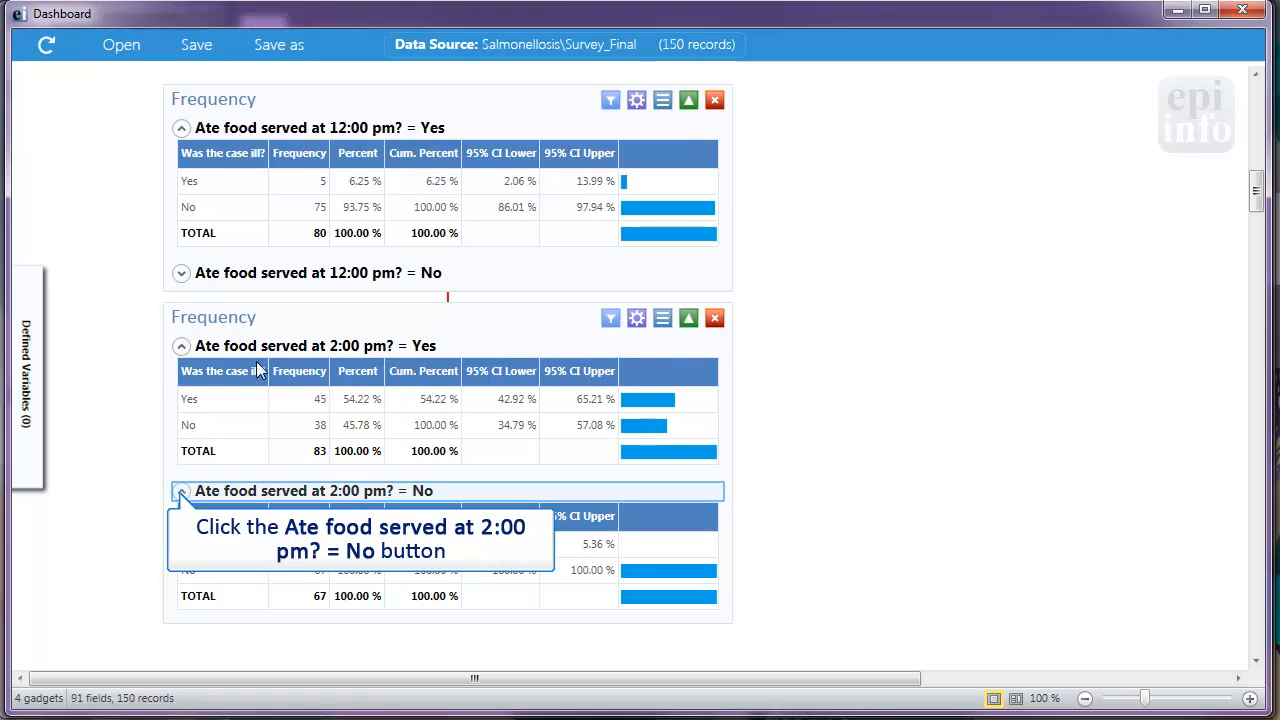
{"action": "left_click", "coordinate": [181, 493]}
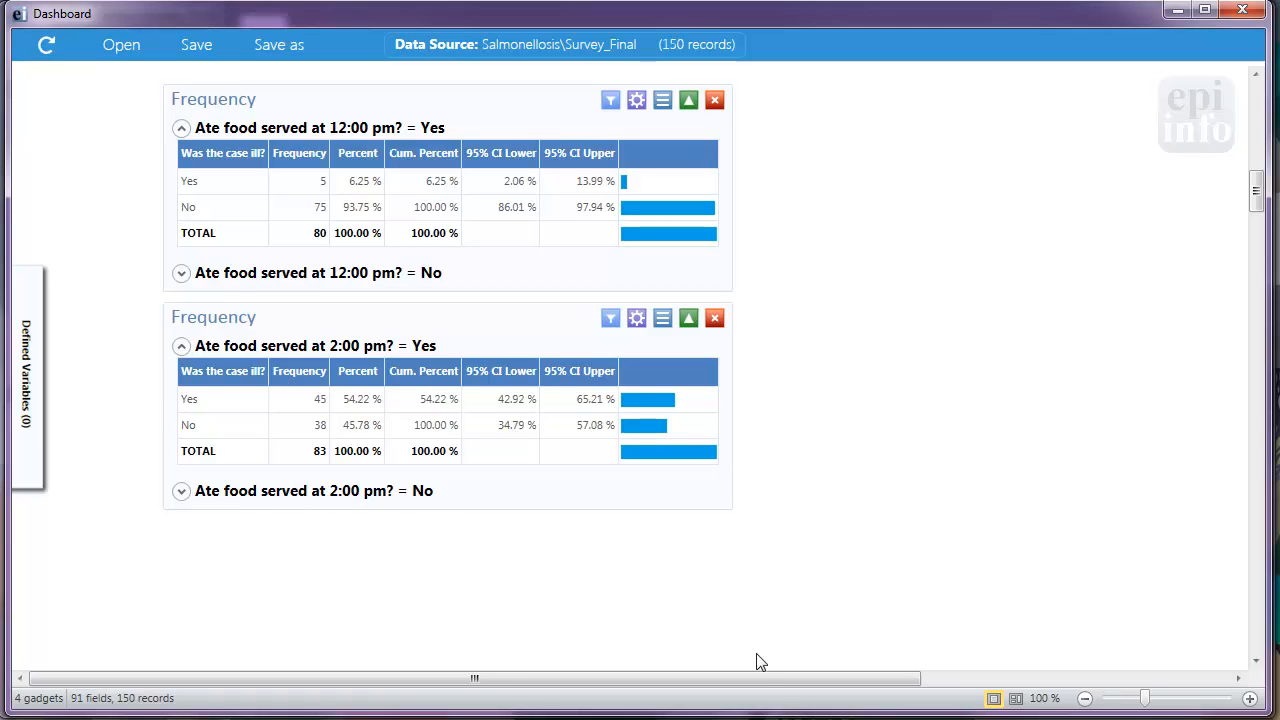
- Add a canvas data filter that keeps only records where AteAt2 is equal to Yes
{"action": "left_click_drag", "start_coordinate": [759, 677], "coordinate": [1138, 700]}
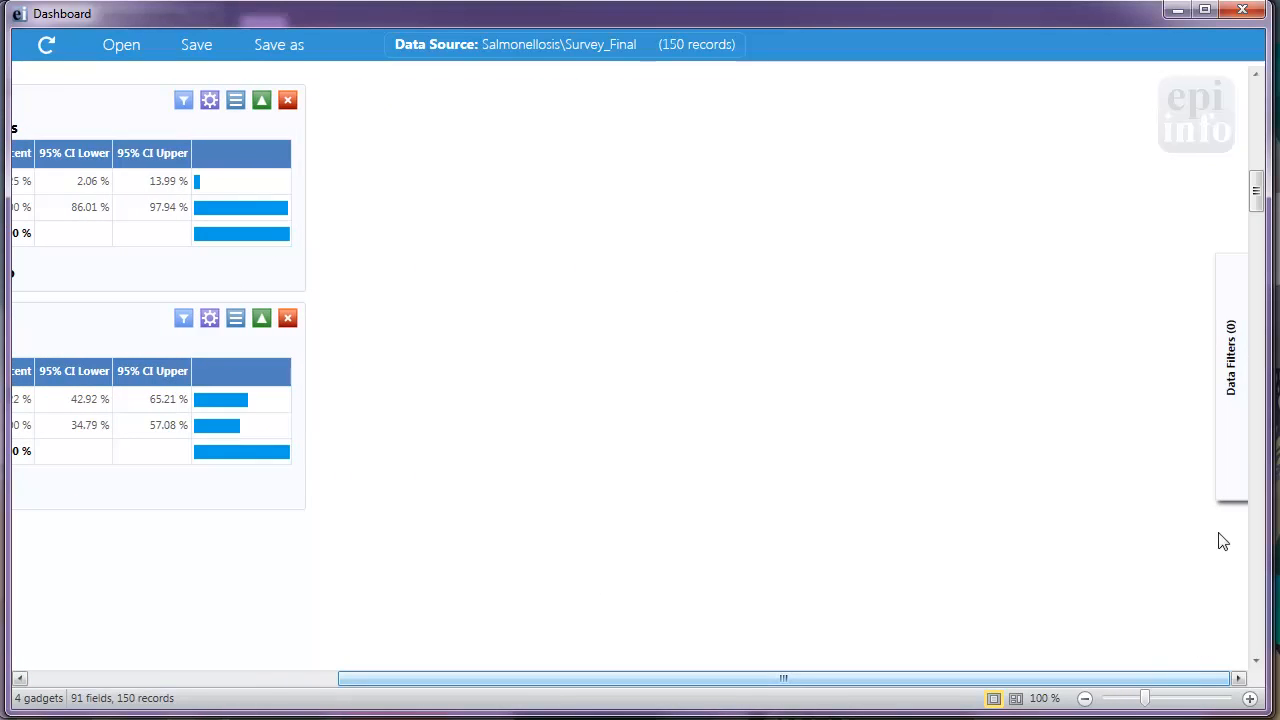
{"action": "left_click", "coordinate": [1223, 458]}
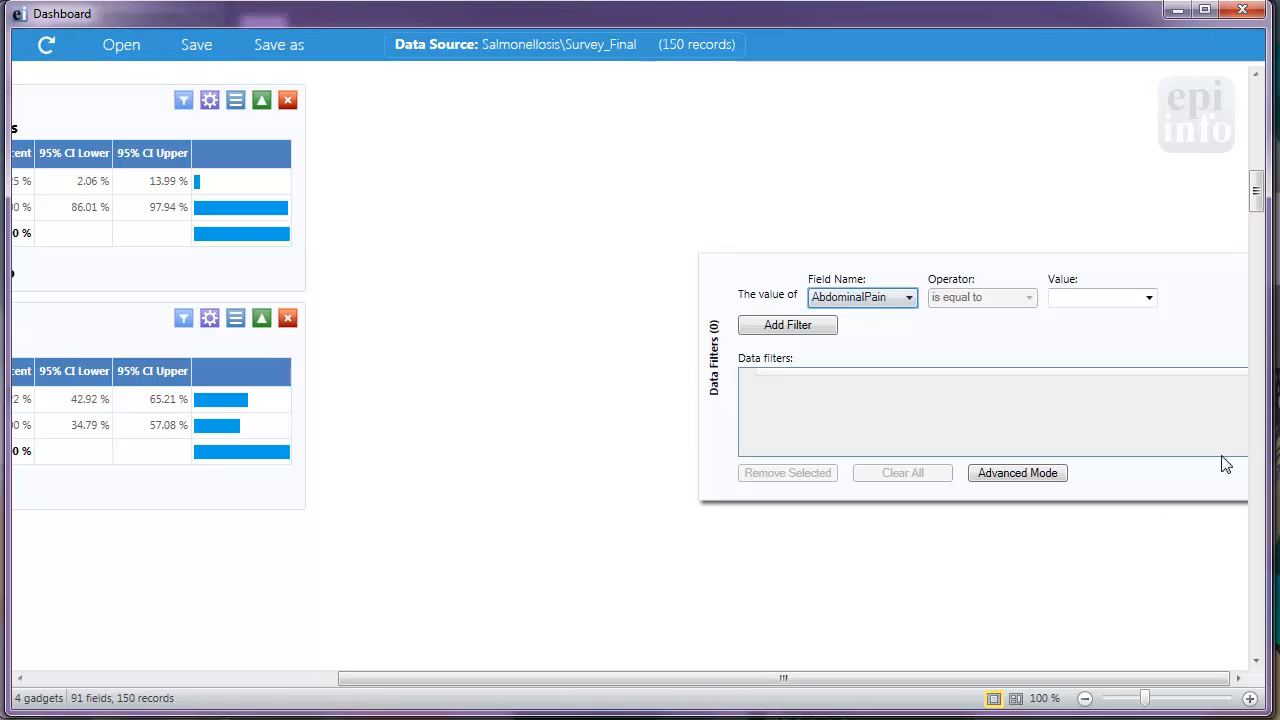
{"action": "left_click", "coordinate": [910, 297]}
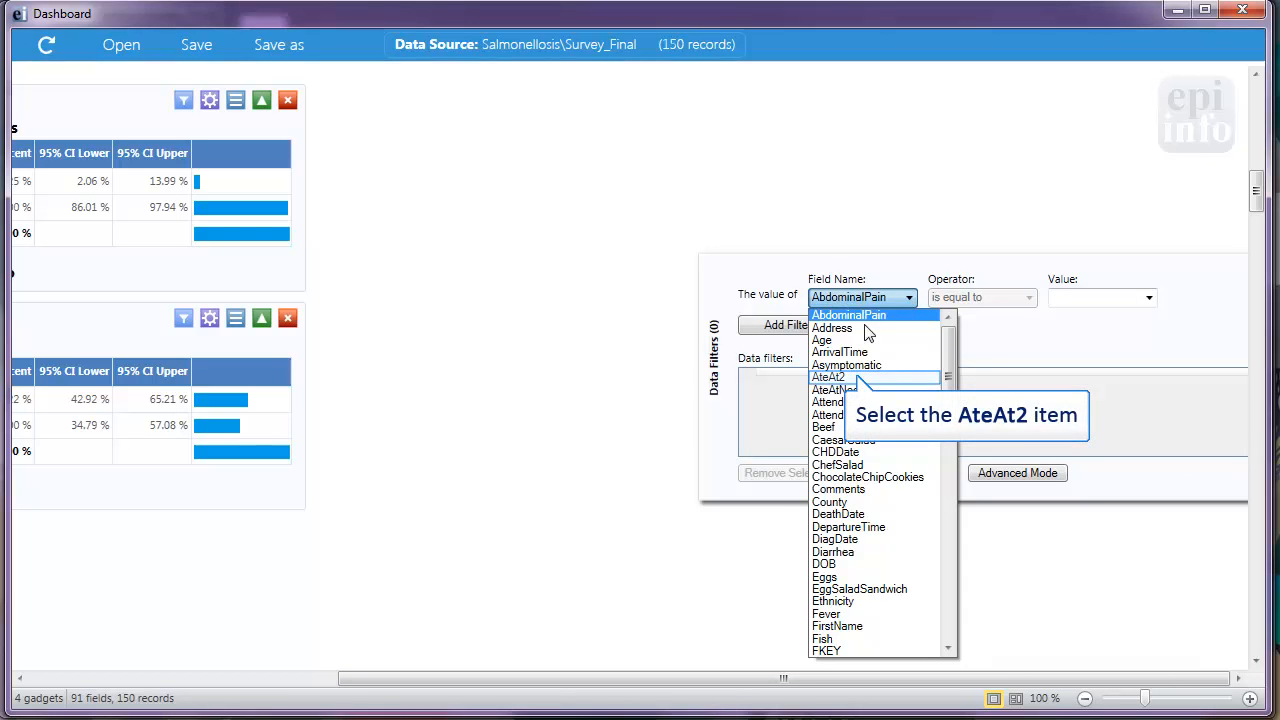
{"action": "left_click", "coordinate": [857, 380]}
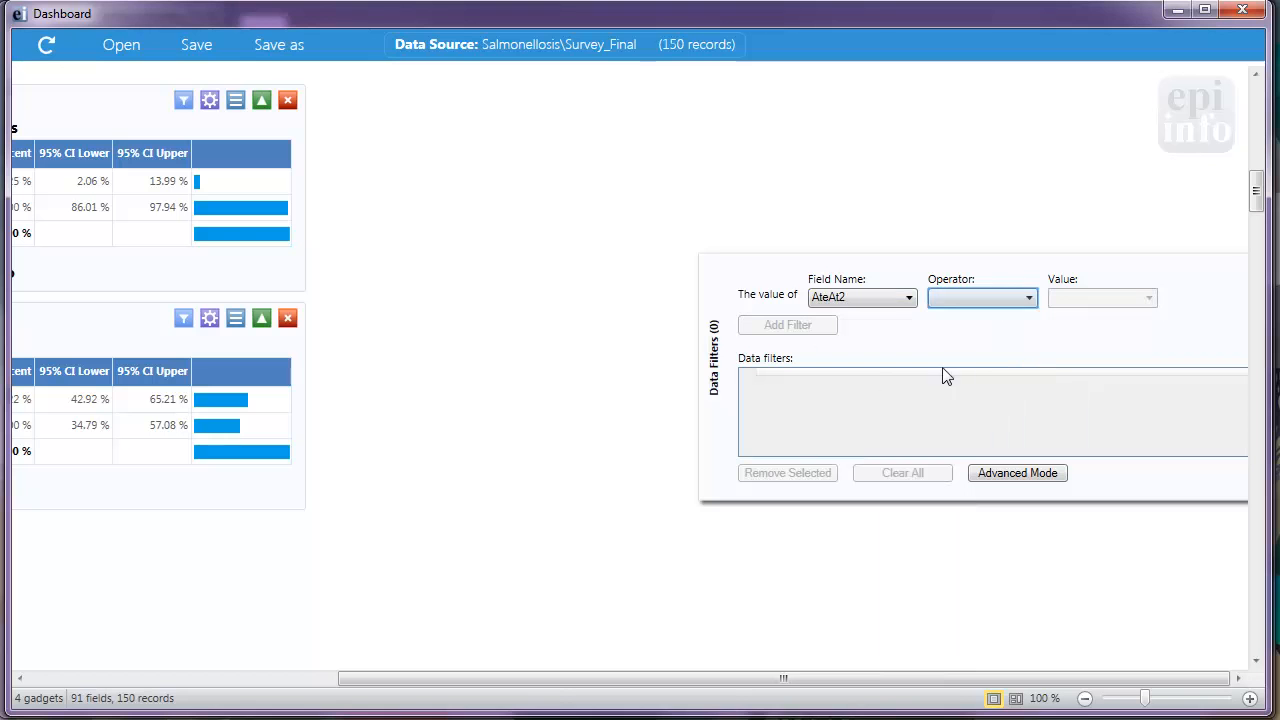
{"action": "left_click", "coordinate": [1027, 298]}
{"action": "left_click", "coordinate": [1028, 315]}
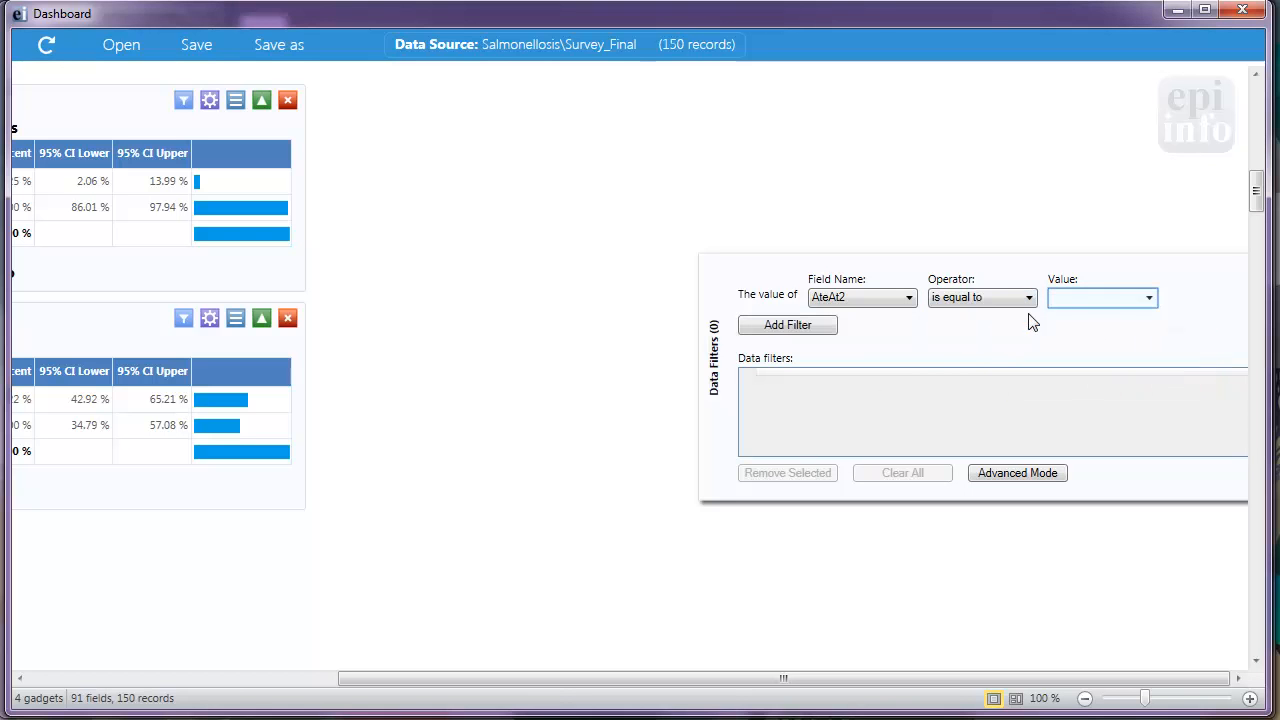
{"action": "left_click", "coordinate": [1150, 300]}
{"action": "left_click", "coordinate": [1140, 316]}
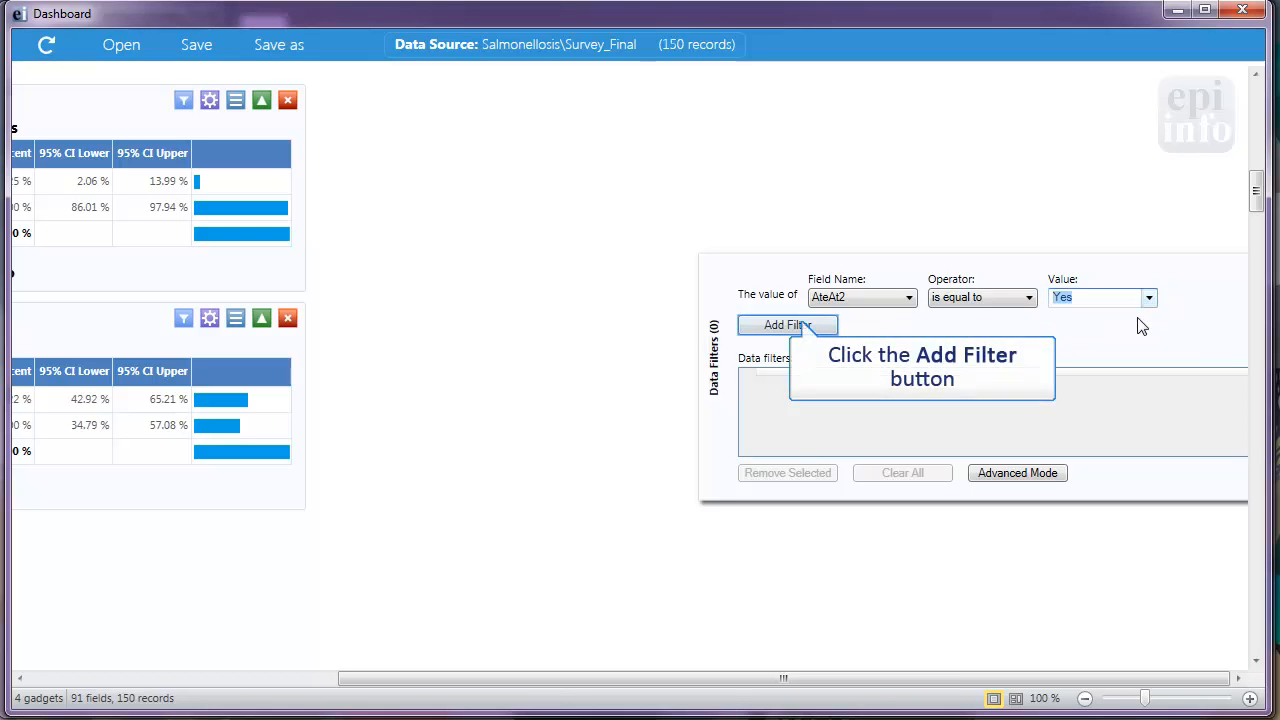
{"action": "left_click", "coordinate": [799, 323]}
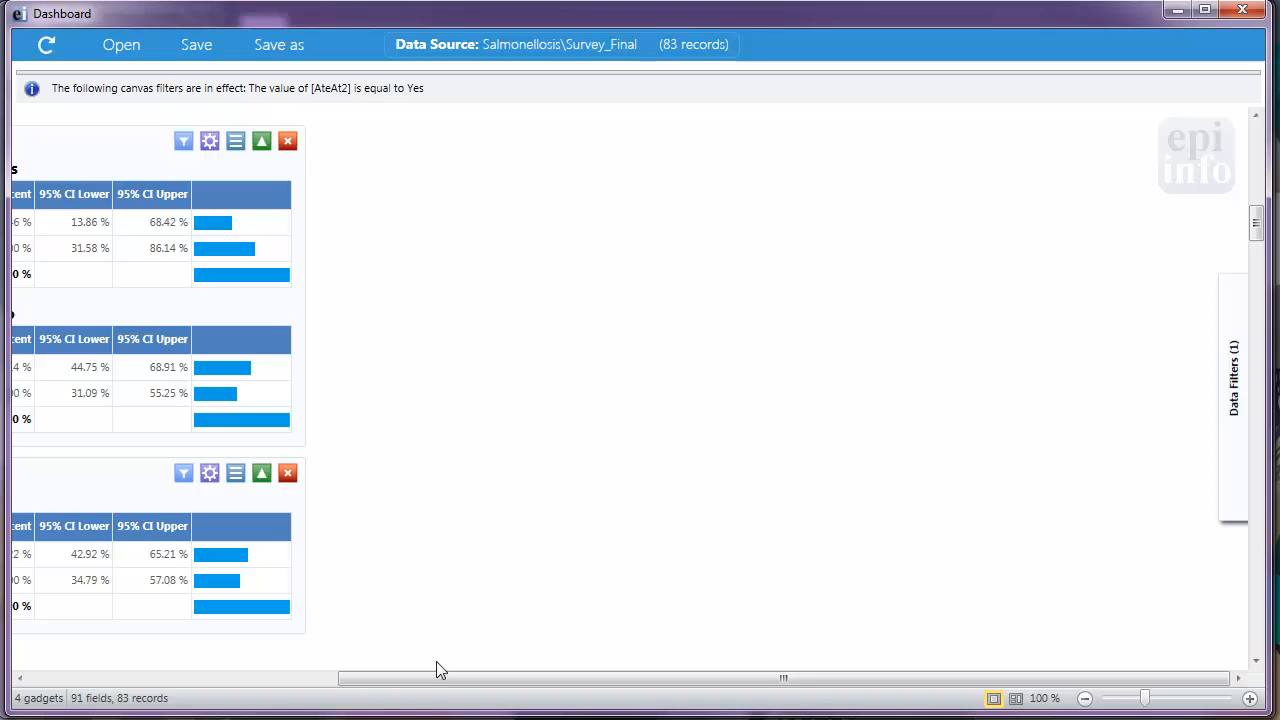
- Add an M x N / 2 x 2 table analysis gadget on the empty canvas area below the frequency gadgets
{"action": "left_click_drag", "start_coordinate": [437, 680], "coordinate": [60, 662]}
{"action": "left_click_drag", "start_coordinate": [1262, 230], "coordinate": [1257, 285]}
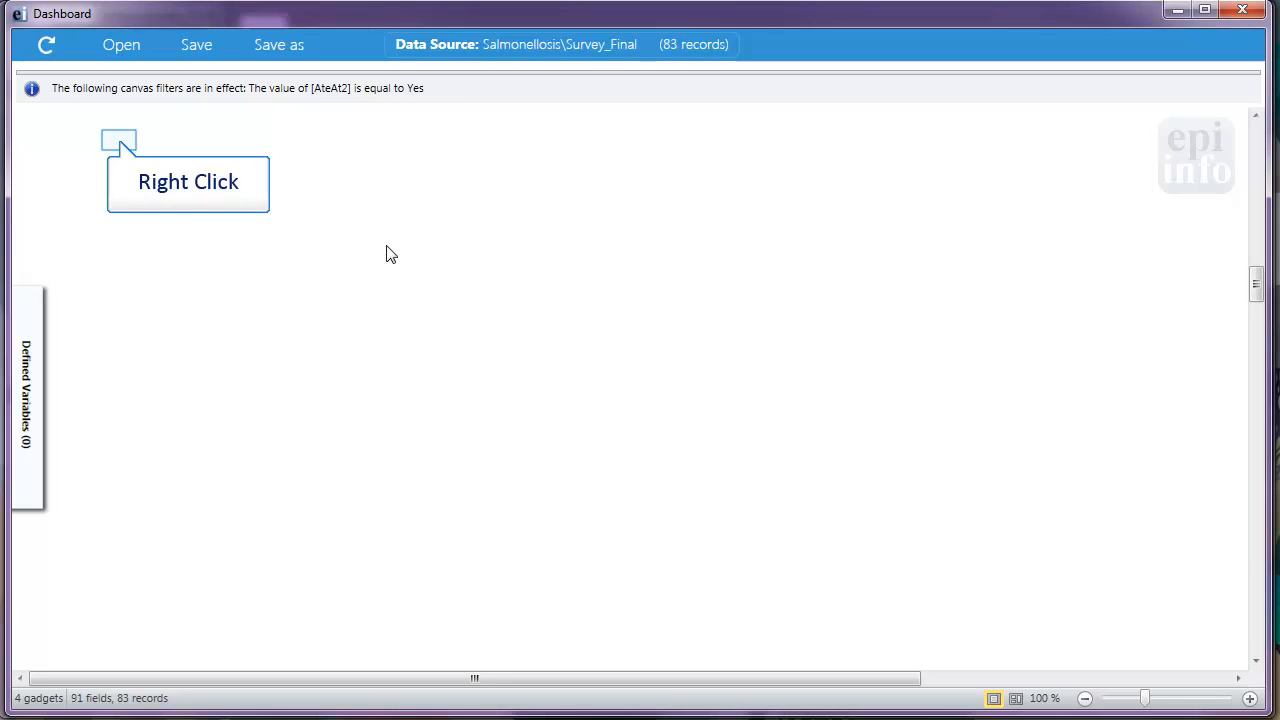
{"action": "right_click", "coordinate": [120, 143]}
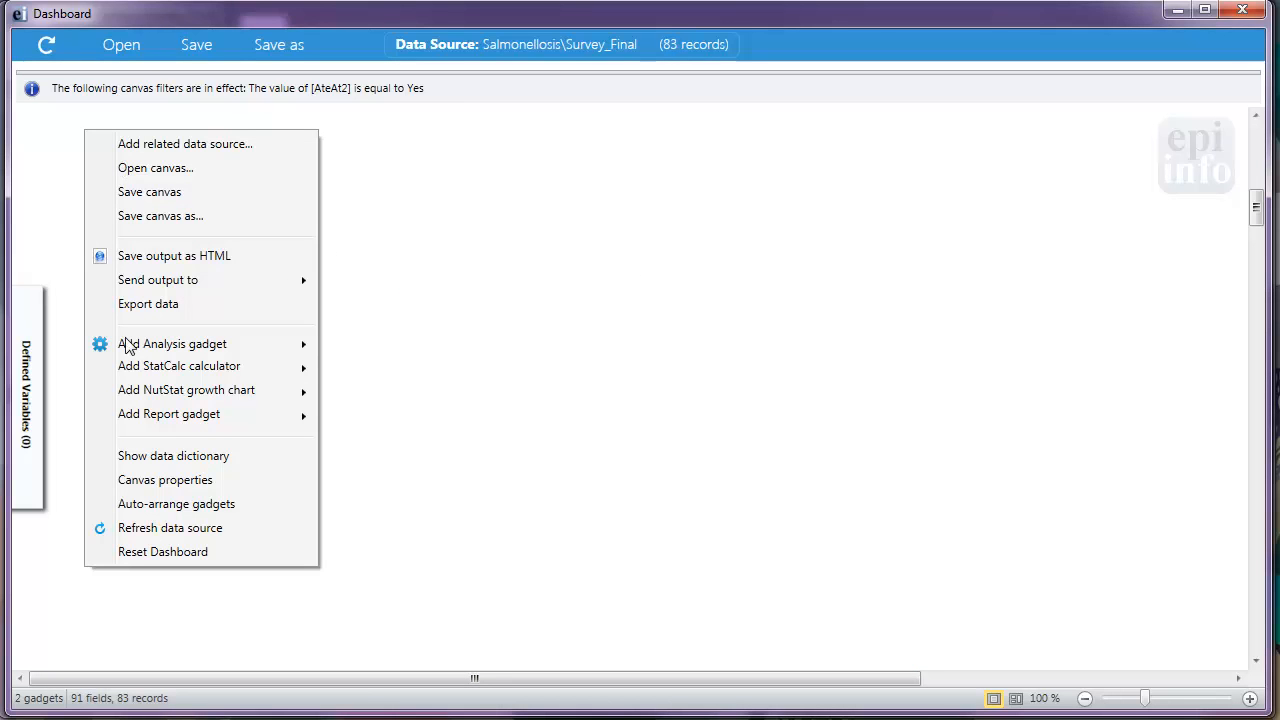
{"action": "mouse_move", "coordinate": [127, 345]}
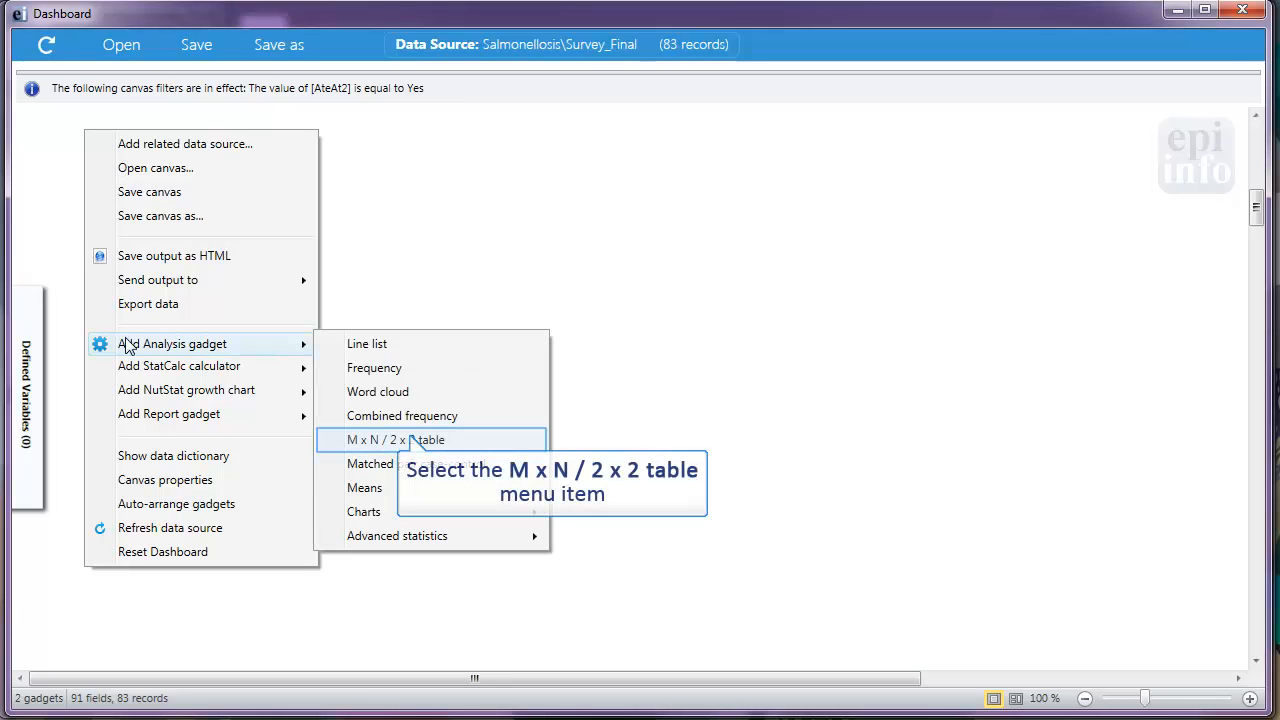
{"action": "left_click", "coordinate": [413, 441]}
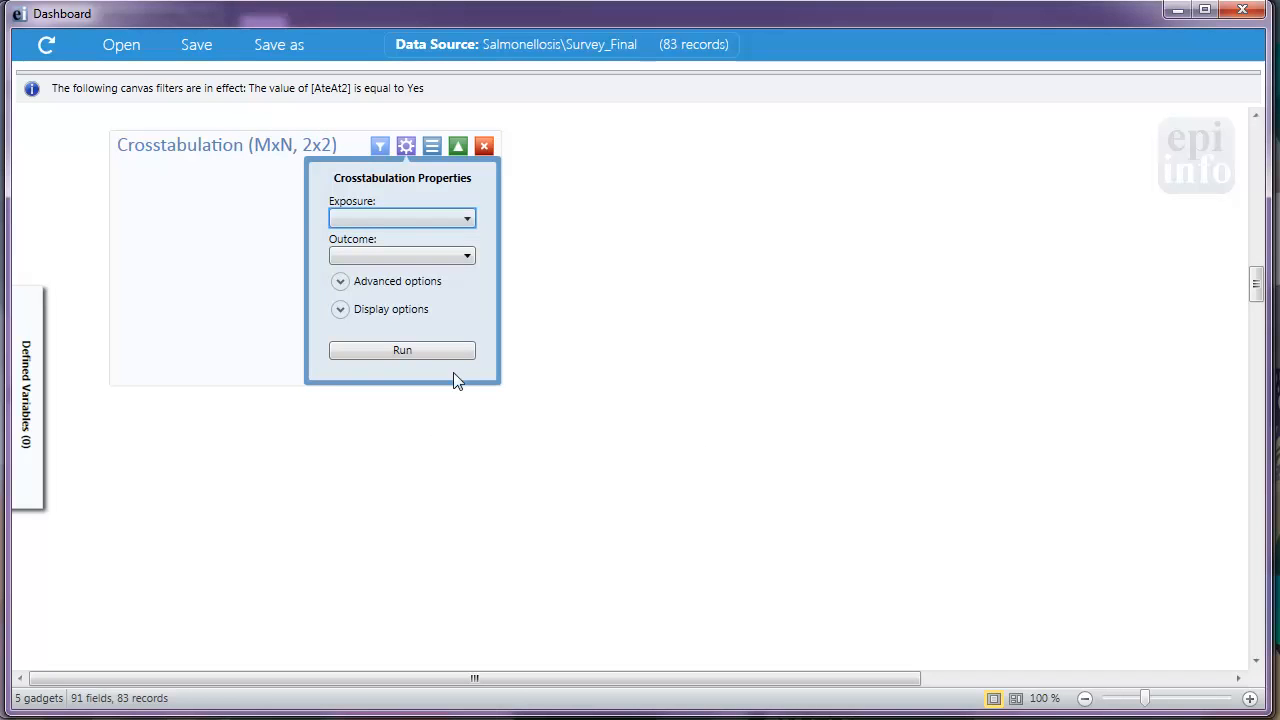
- Run the crosstabulation with Group_PicnicFoodsEaten as exposure and Ill as outcome
{"action": "left_click", "coordinate": [468, 220]}
{"action": "left_click_drag", "start_coordinate": [474, 291], "coordinate": [480, 568]}
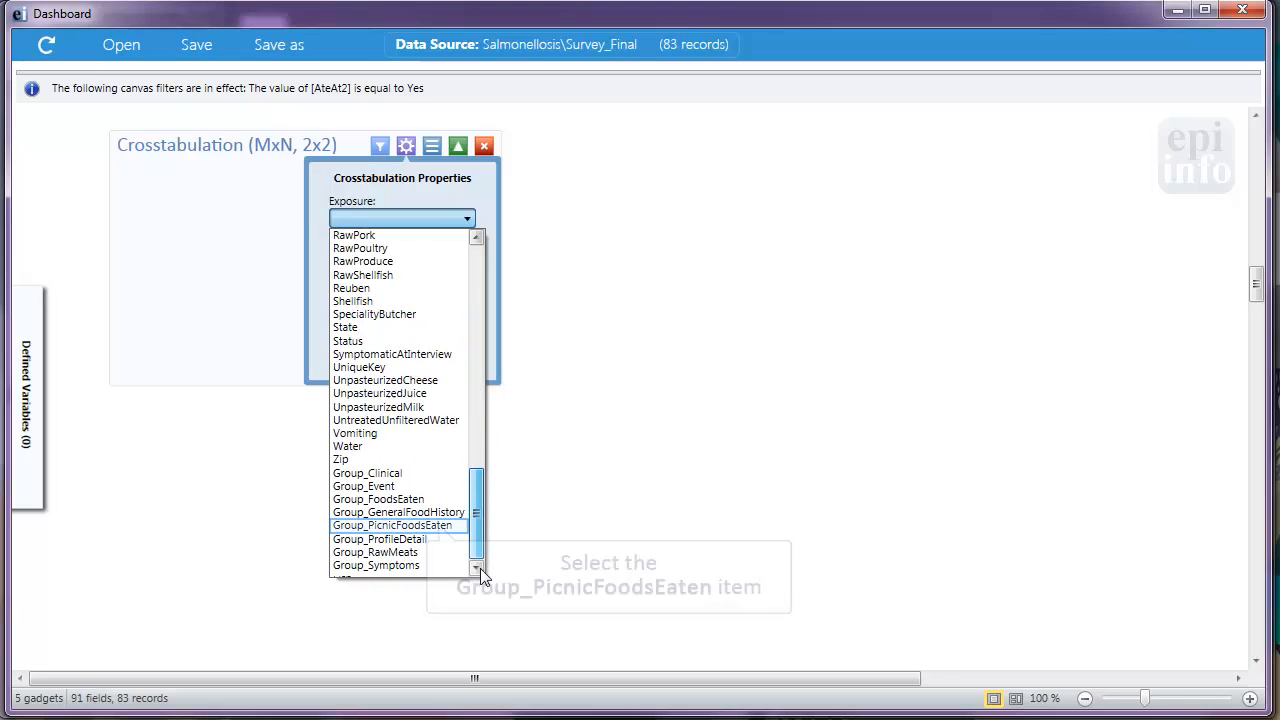
{"action": "left_click", "coordinate": [441, 526]}
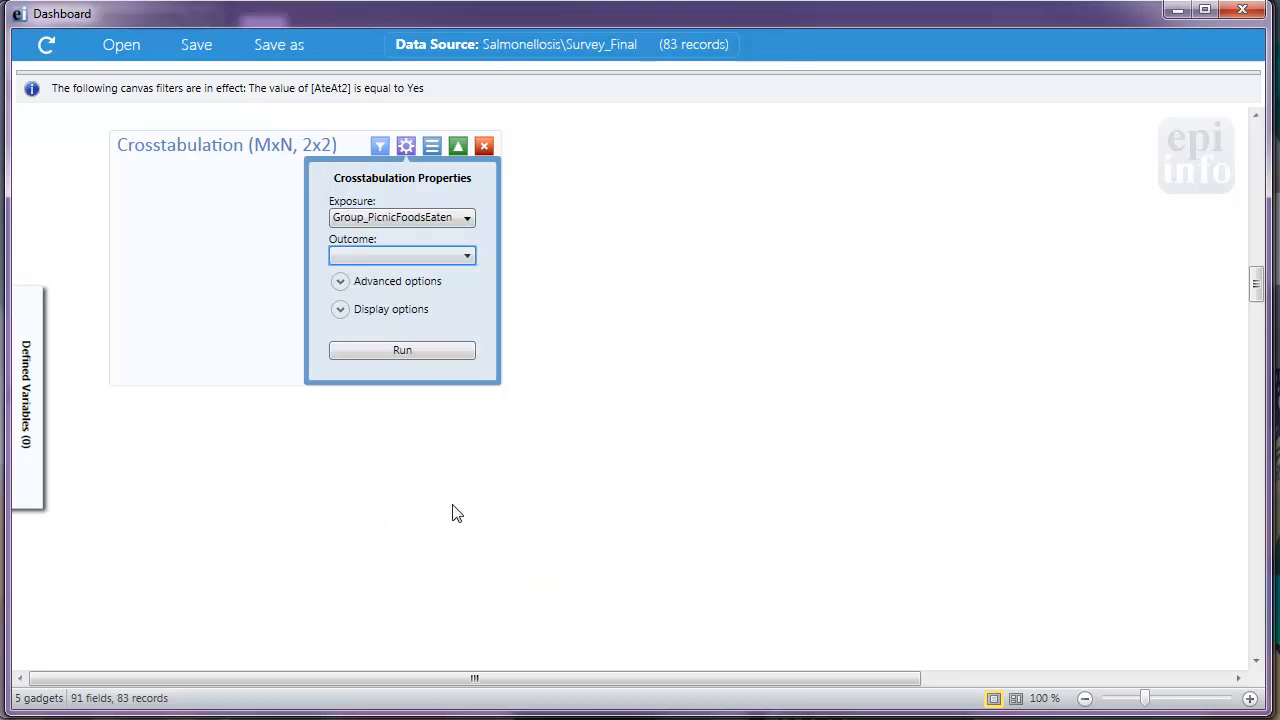
{"action": "left_click", "coordinate": [467, 256]}
{"action": "left_click_drag", "start_coordinate": [467, 344], "coordinate": [466, 430]}
{"action": "left_click", "coordinate": [418, 422]}
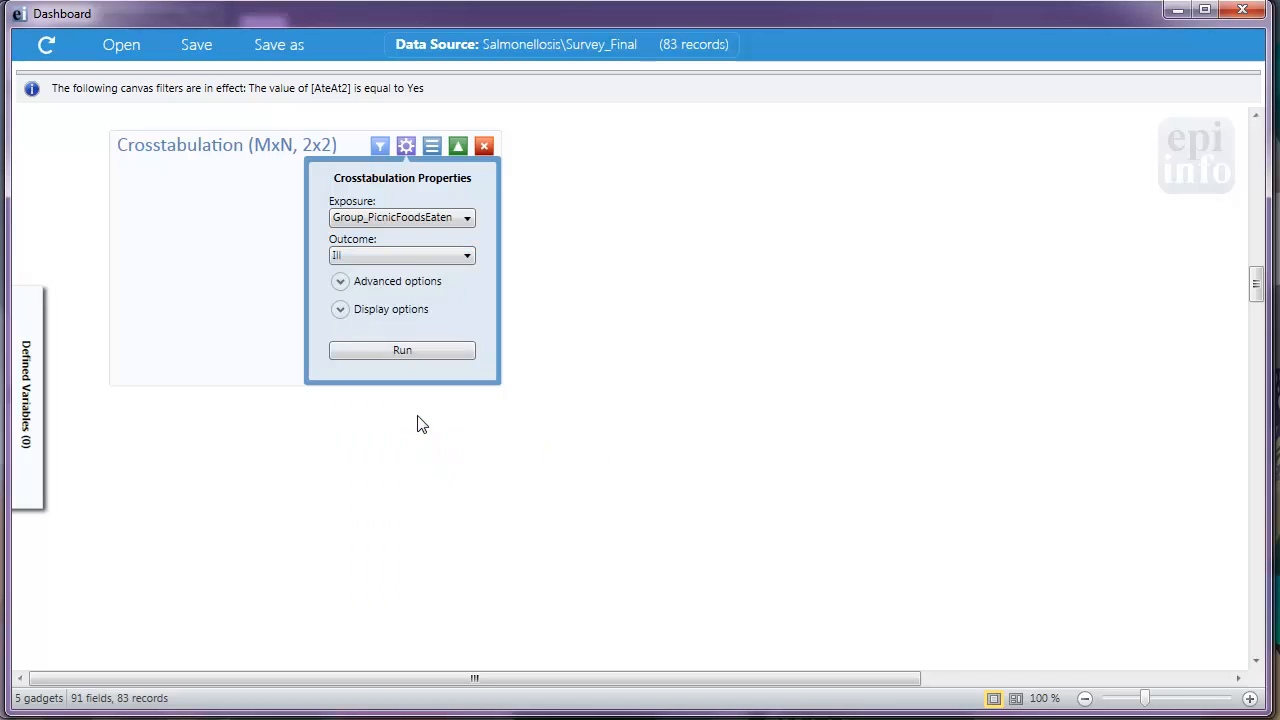
{"action": "left_click", "coordinate": [406, 354]}
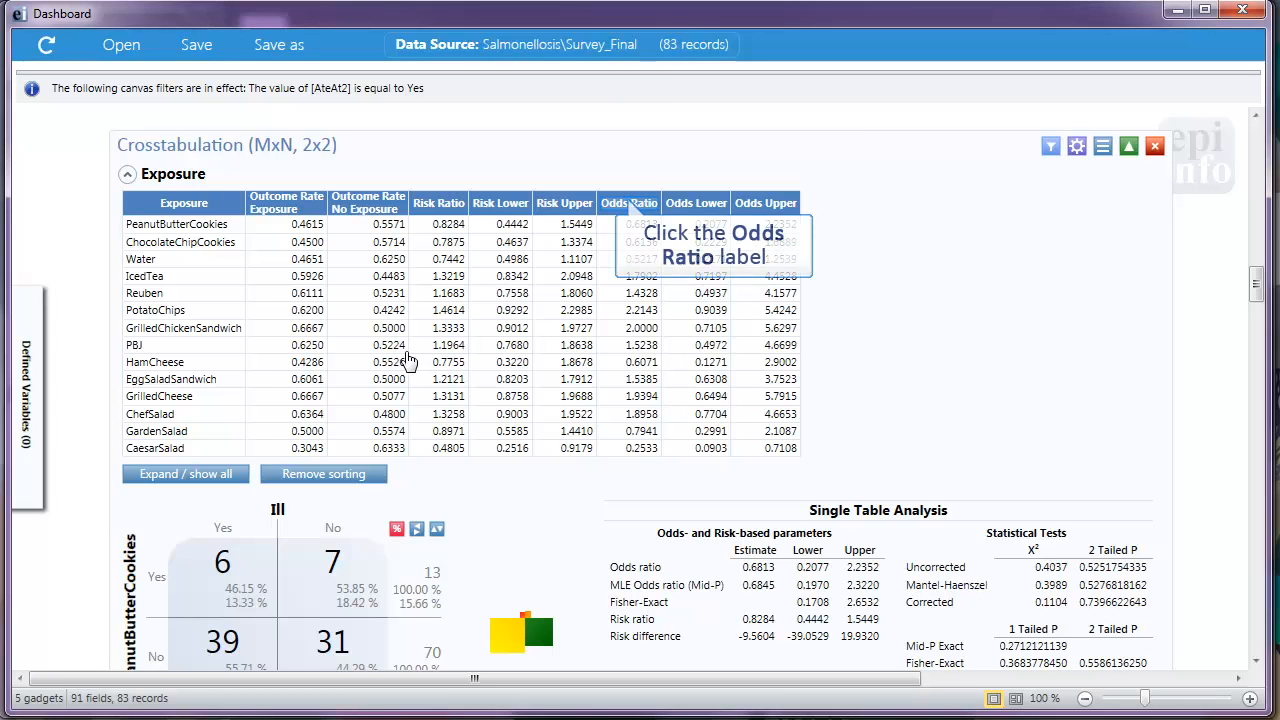
- Sort the crosstabulation's exposure table by Odds Ratio from highest to lowest and look through the individual 2 x 2 tables
{"action": "left_click", "coordinate": [630, 205]}
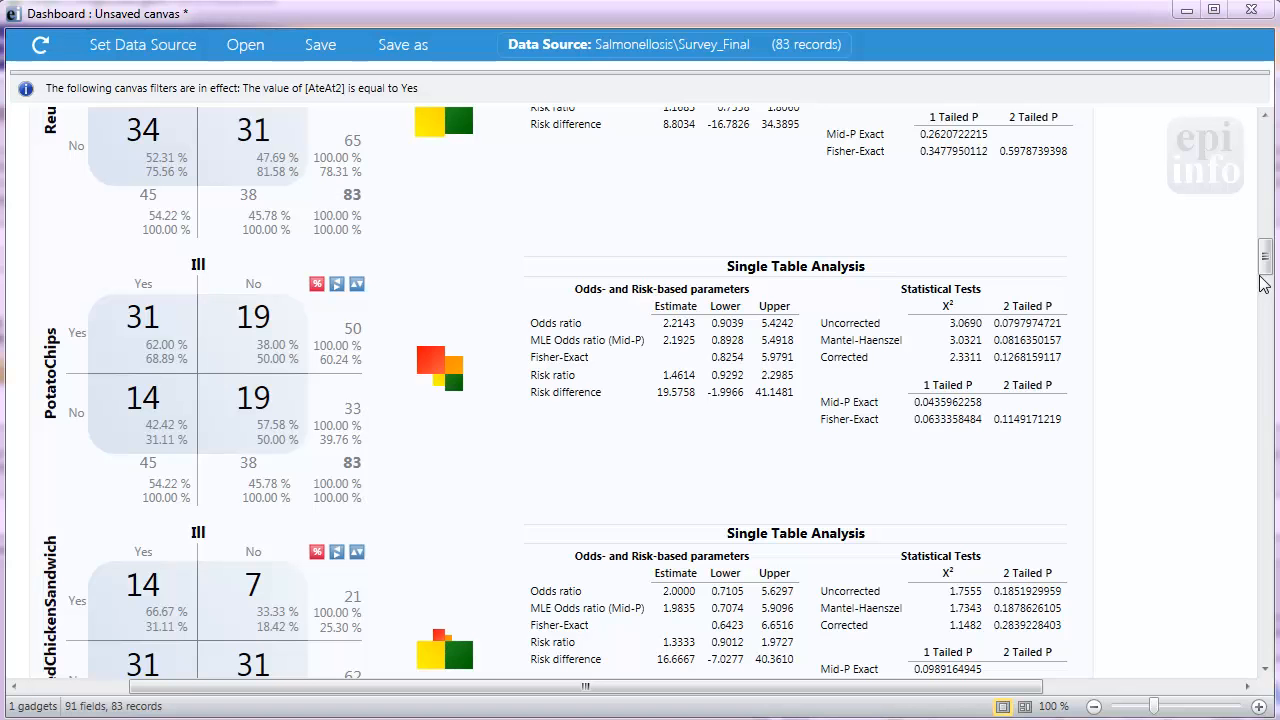
{"action": "left_click_drag", "start_coordinate": [1267, 262], "coordinate": [1272, 366]}
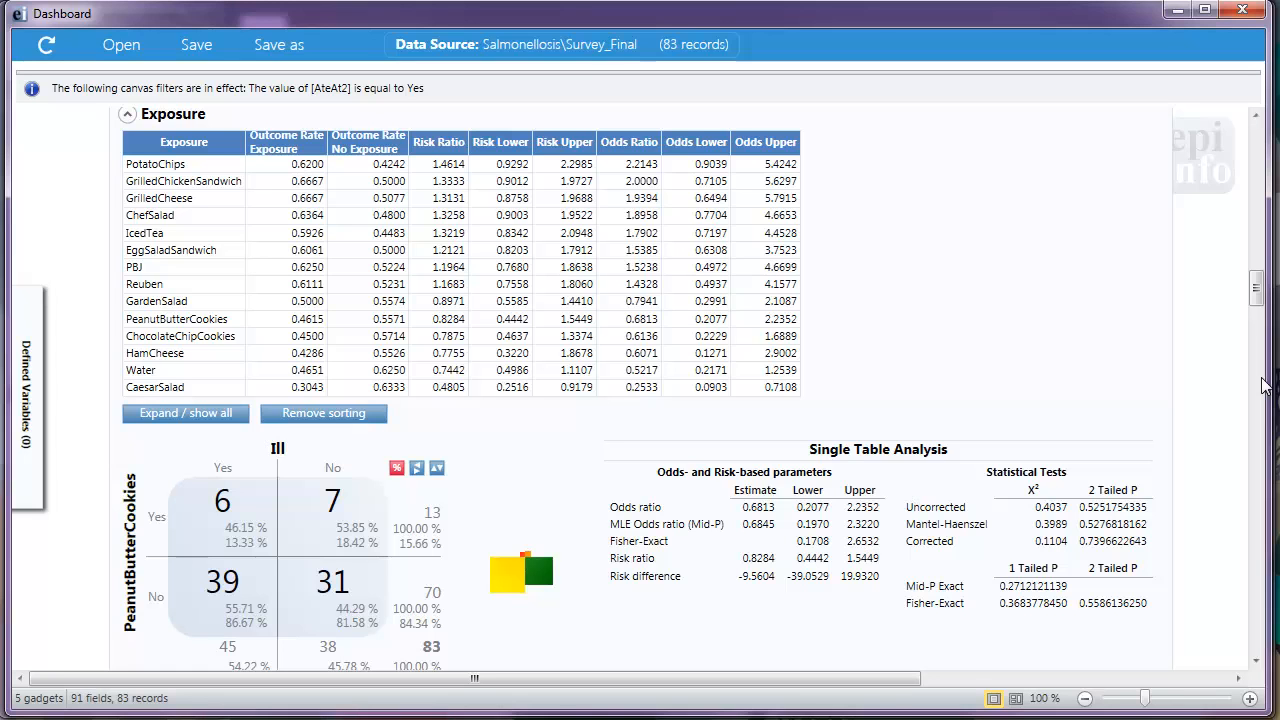
- Start a new defined variable with conditional assignment, naming its assign field AteEggs with field type Text
{"action": "mouse_move", "coordinate": [42, 438]}
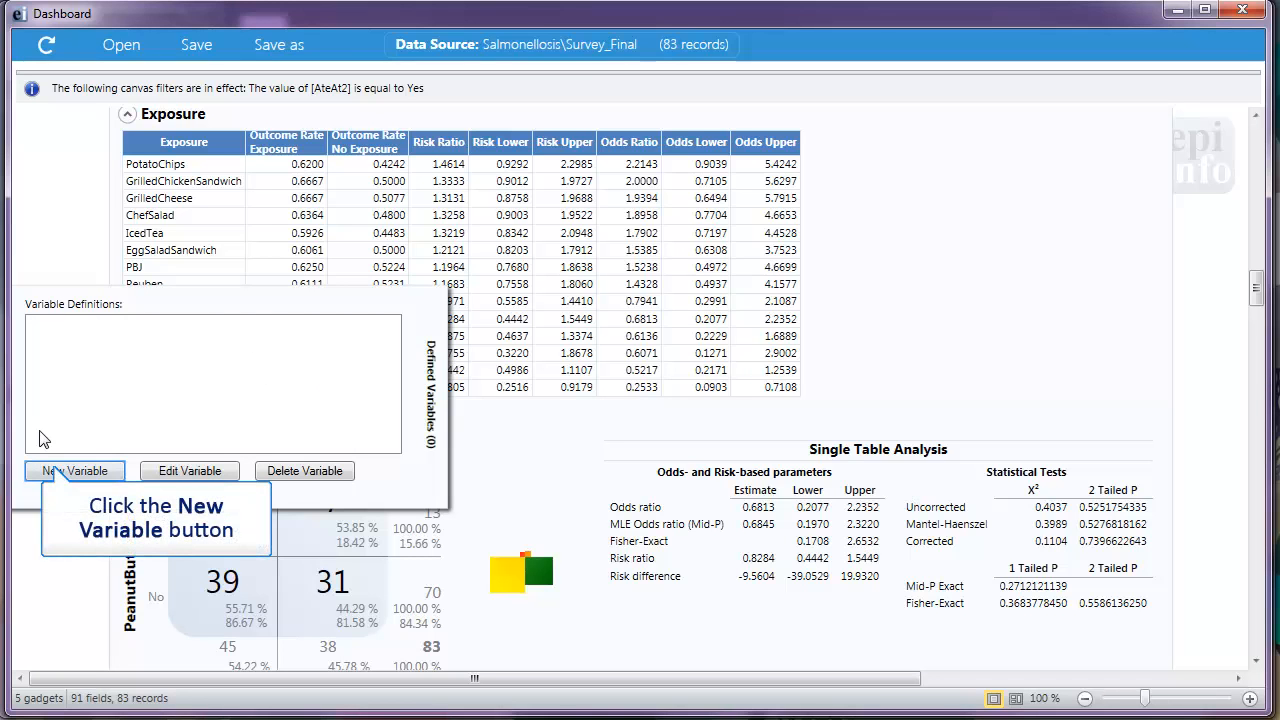
{"action": "left_click", "coordinate": [55, 471]}
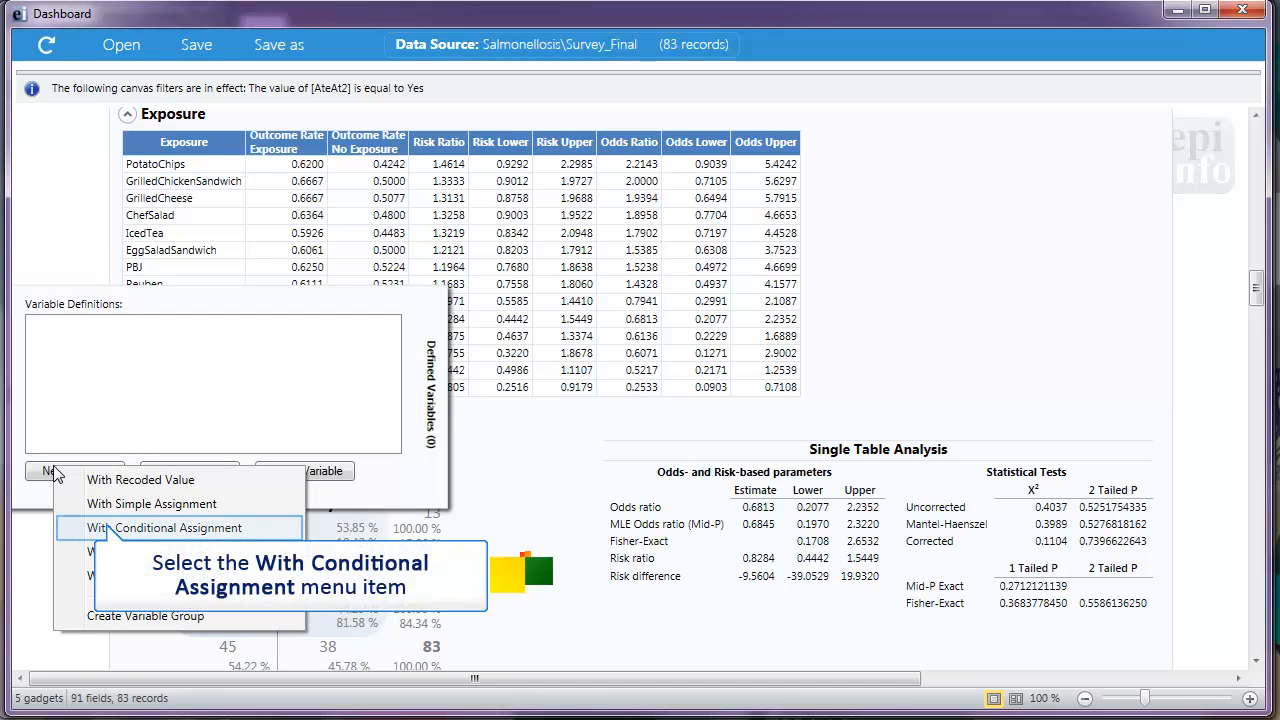
{"action": "left_click", "coordinate": [110, 528]}
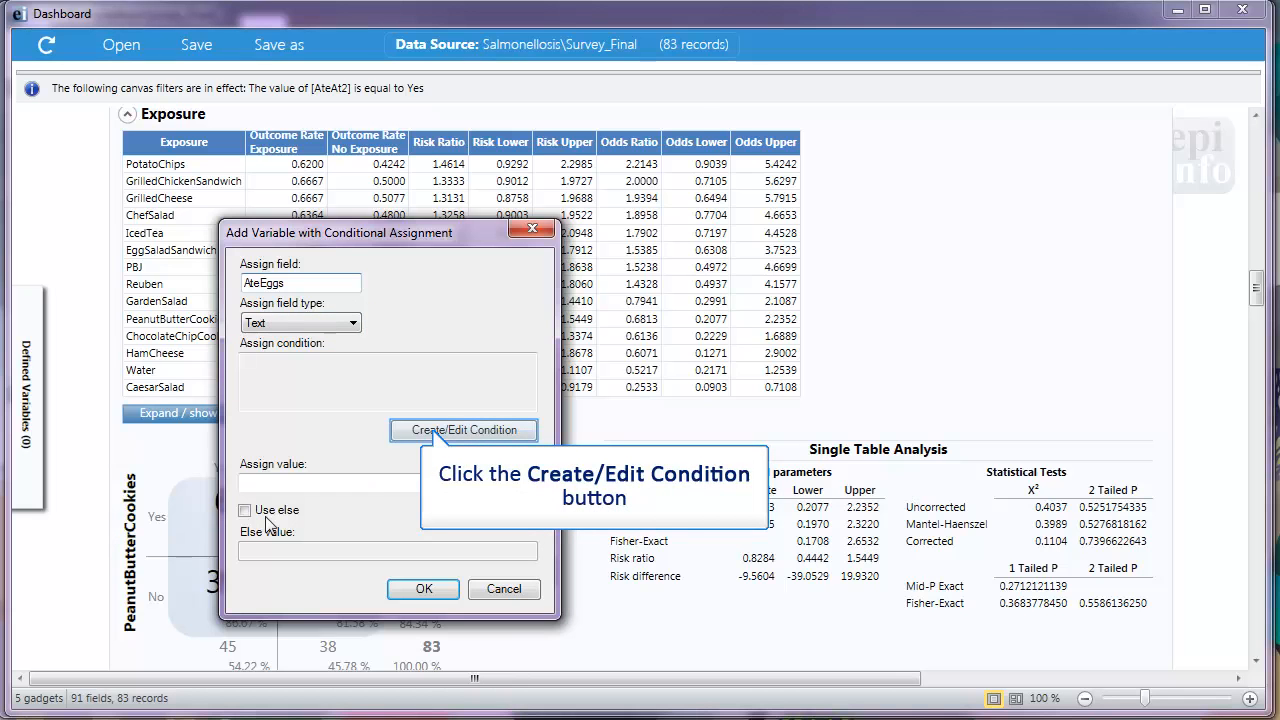
- Add the assign condition that ChefSalad is equal to Yes for the AteEggs variable
{"action": "left_click", "coordinate": [437, 438]}
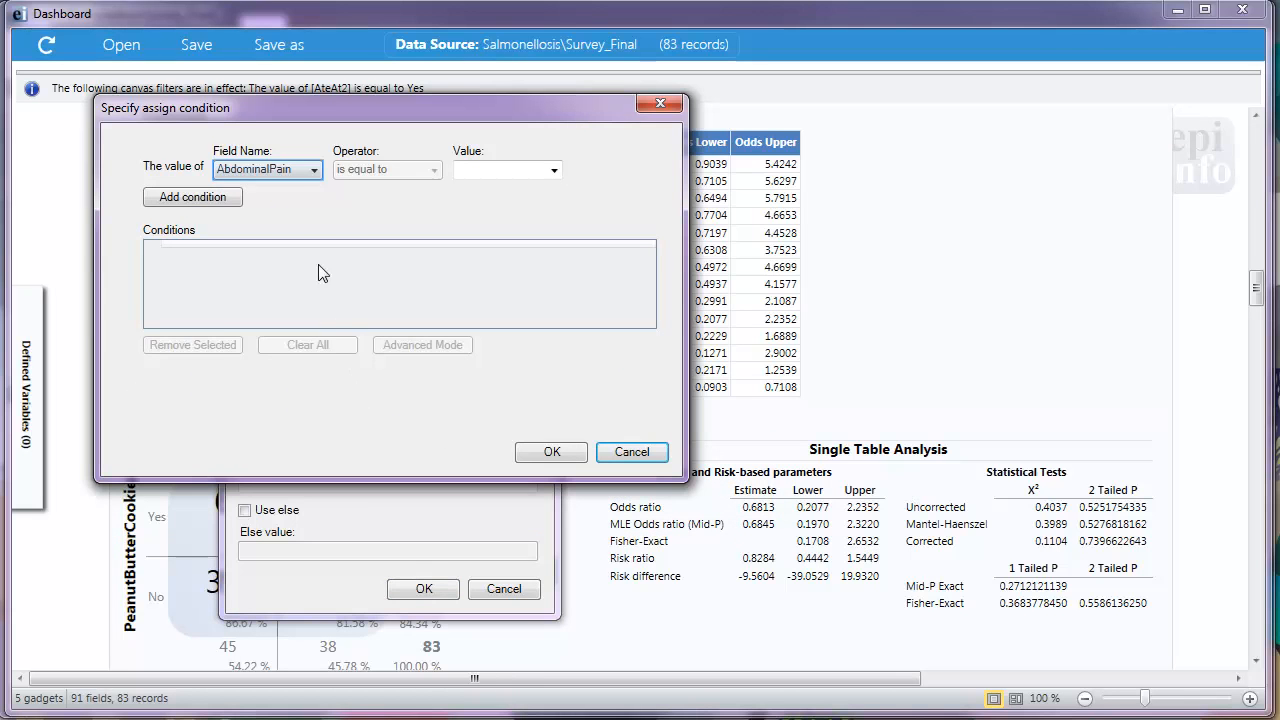
{"action": "left_click", "coordinate": [314, 170]}
{"action": "left_click", "coordinate": [280, 338]}
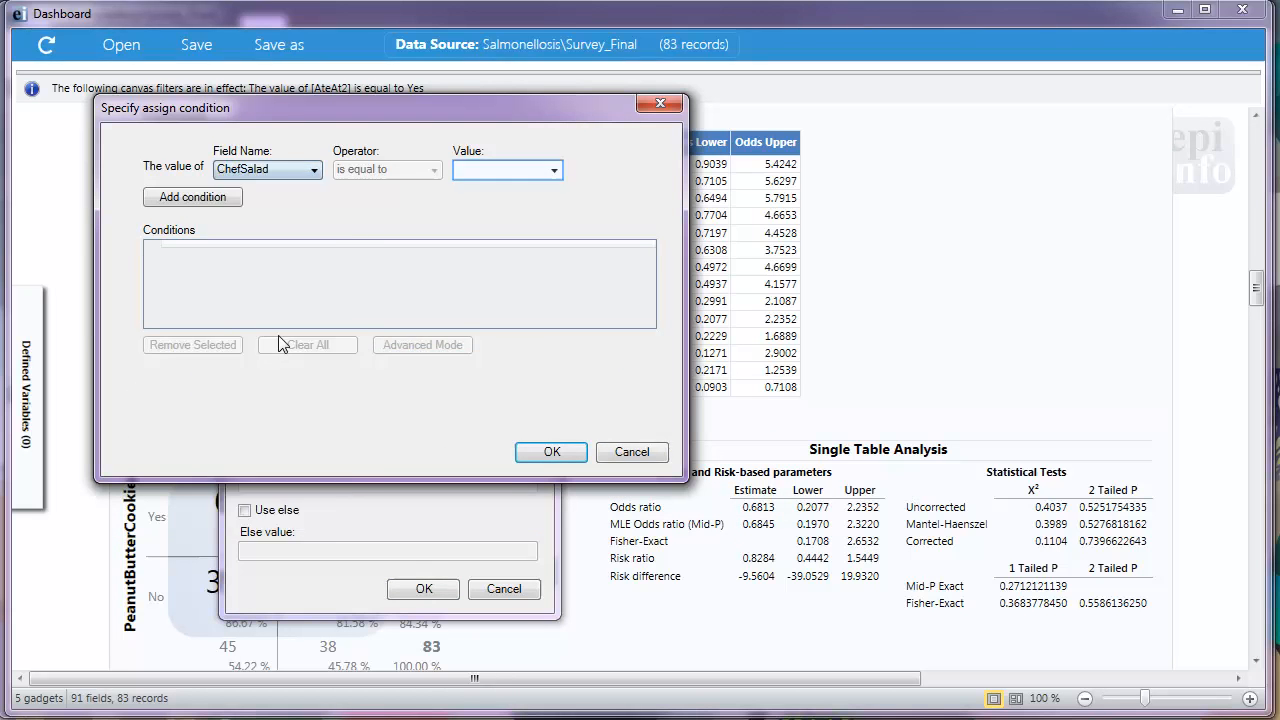
{"action": "left_click", "coordinate": [555, 172]}
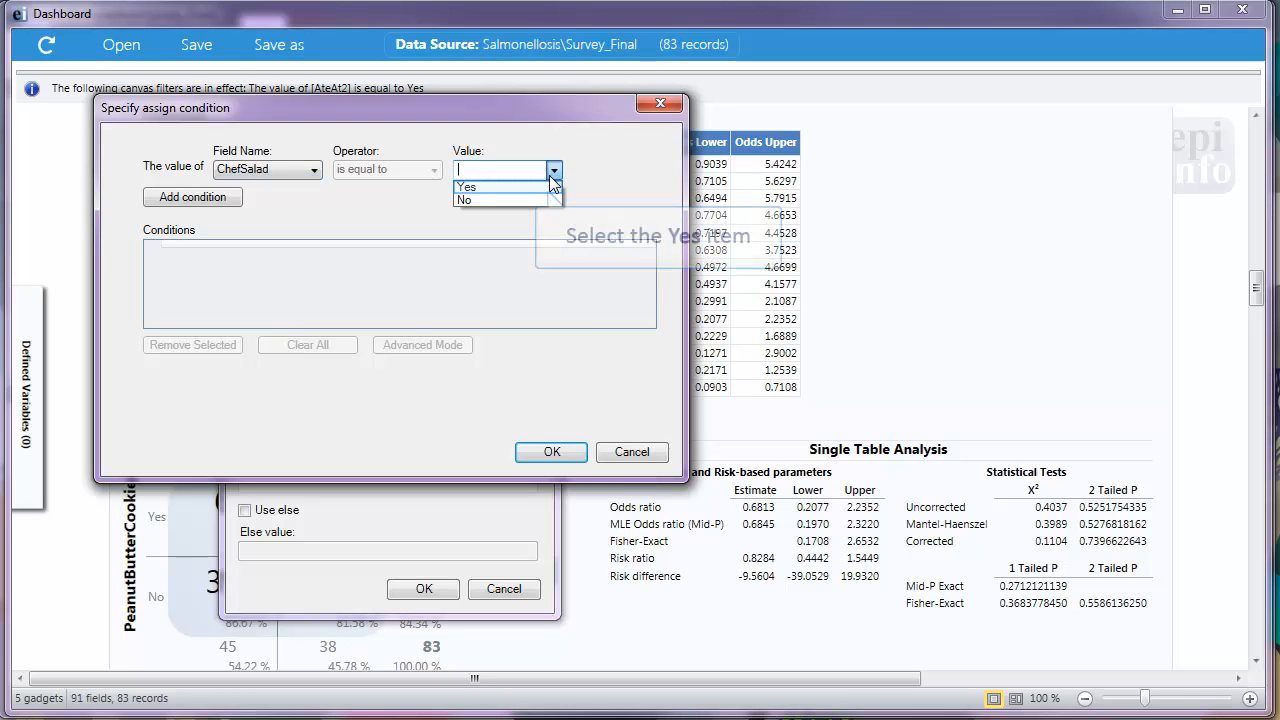
{"action": "left_click", "coordinate": [551, 186]}
{"action": "left_click", "coordinate": [192, 197]}
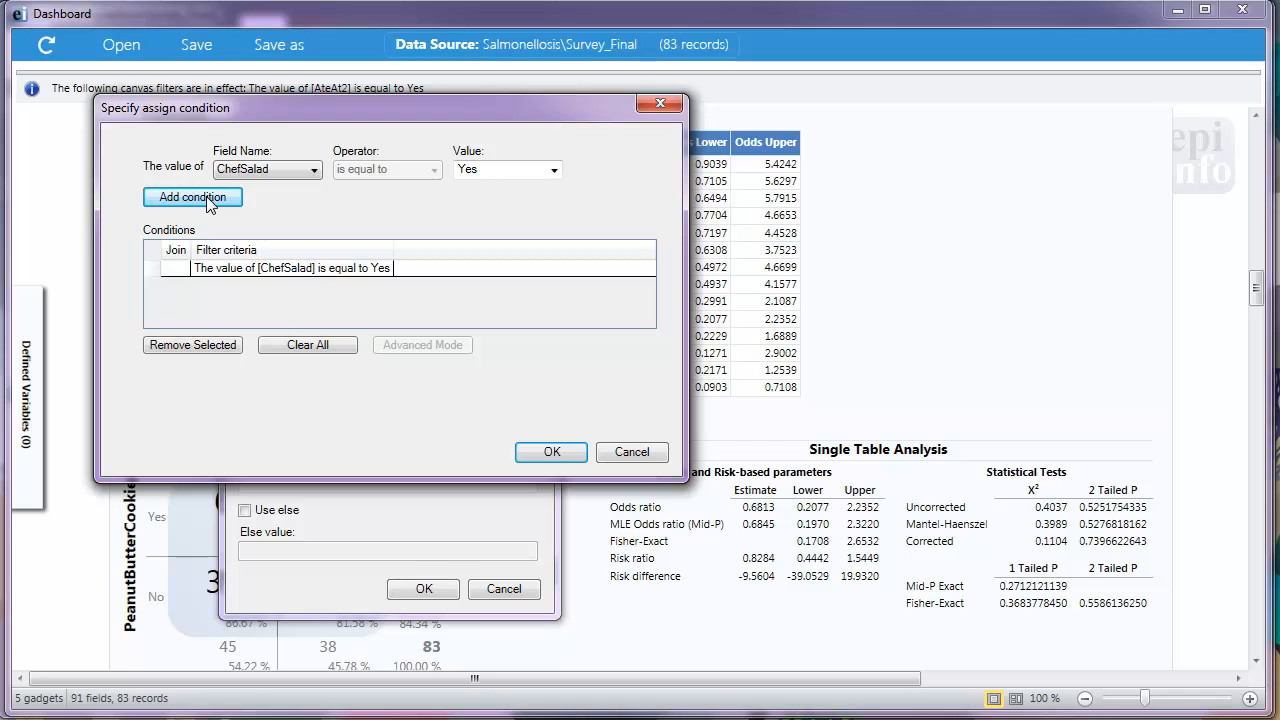
- Add EggSaladSandwich is equal to Yes as an OR condition to the AteEggs assign condition and accept the conditions
{"action": "left_click", "coordinate": [316, 172]}
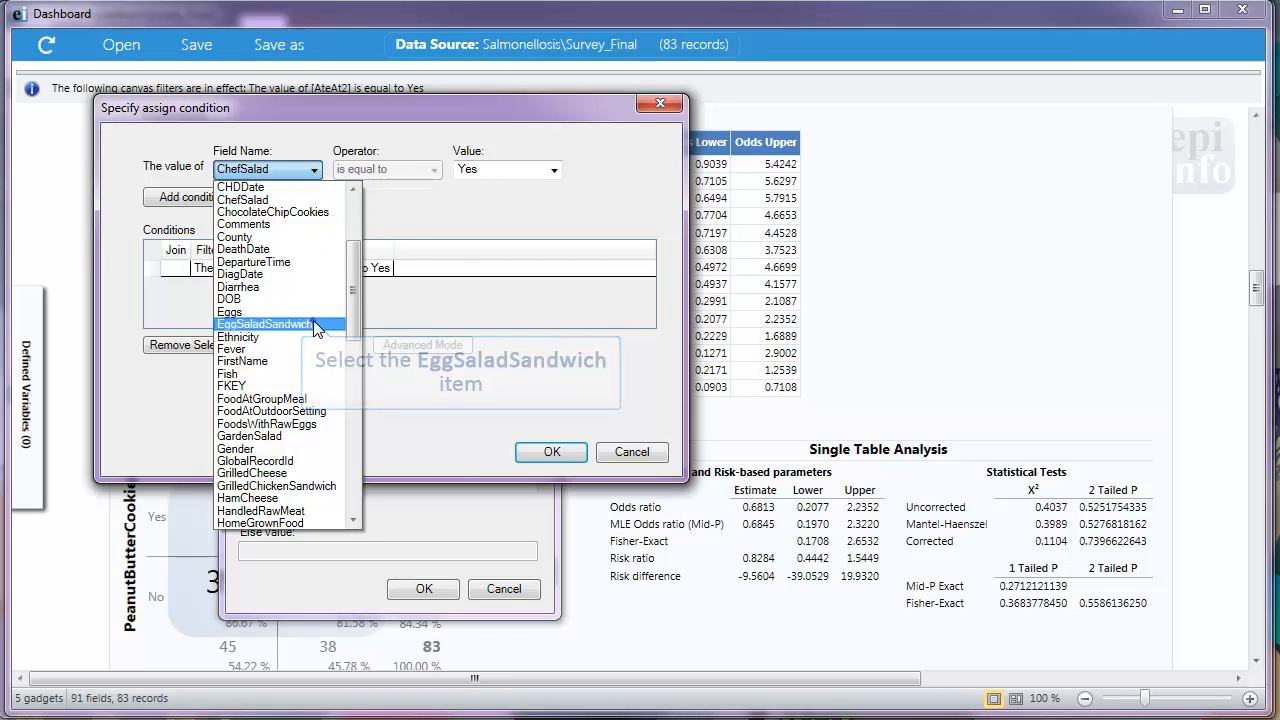
{"action": "left_click", "coordinate": [318, 325]}
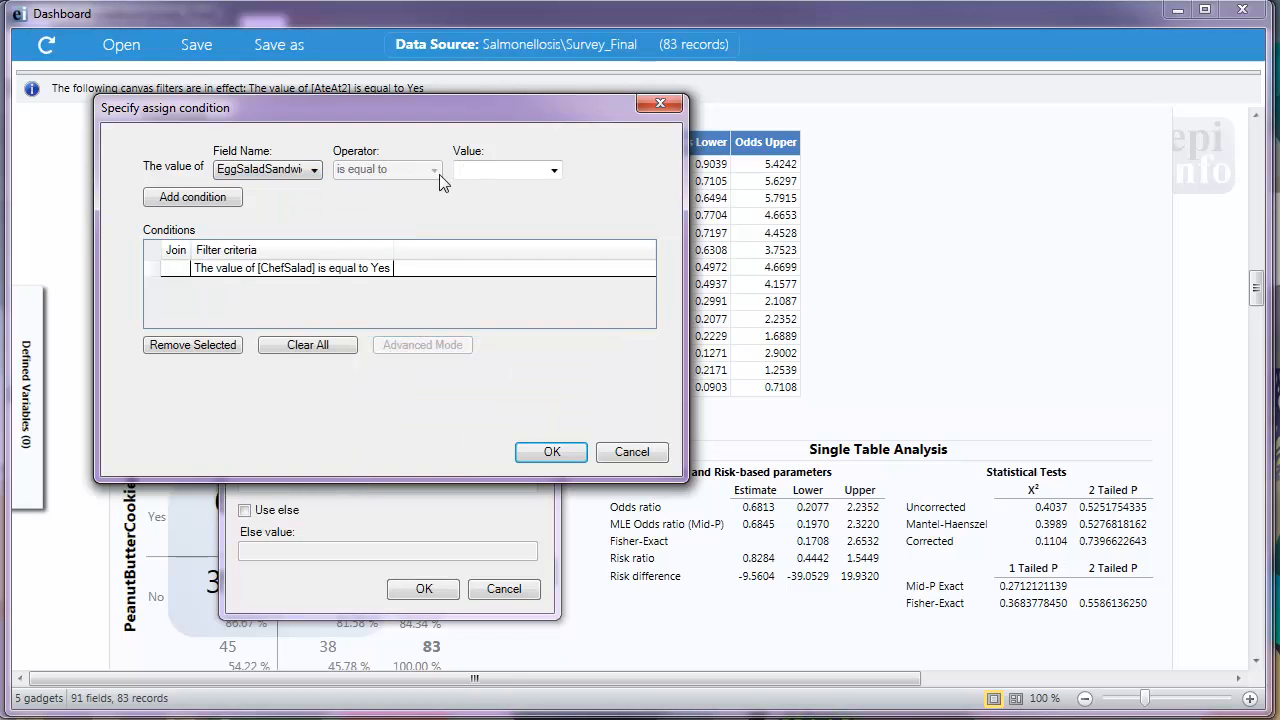
{"action": "left_click", "coordinate": [552, 172]}
{"action": "left_click", "coordinate": [542, 188]}
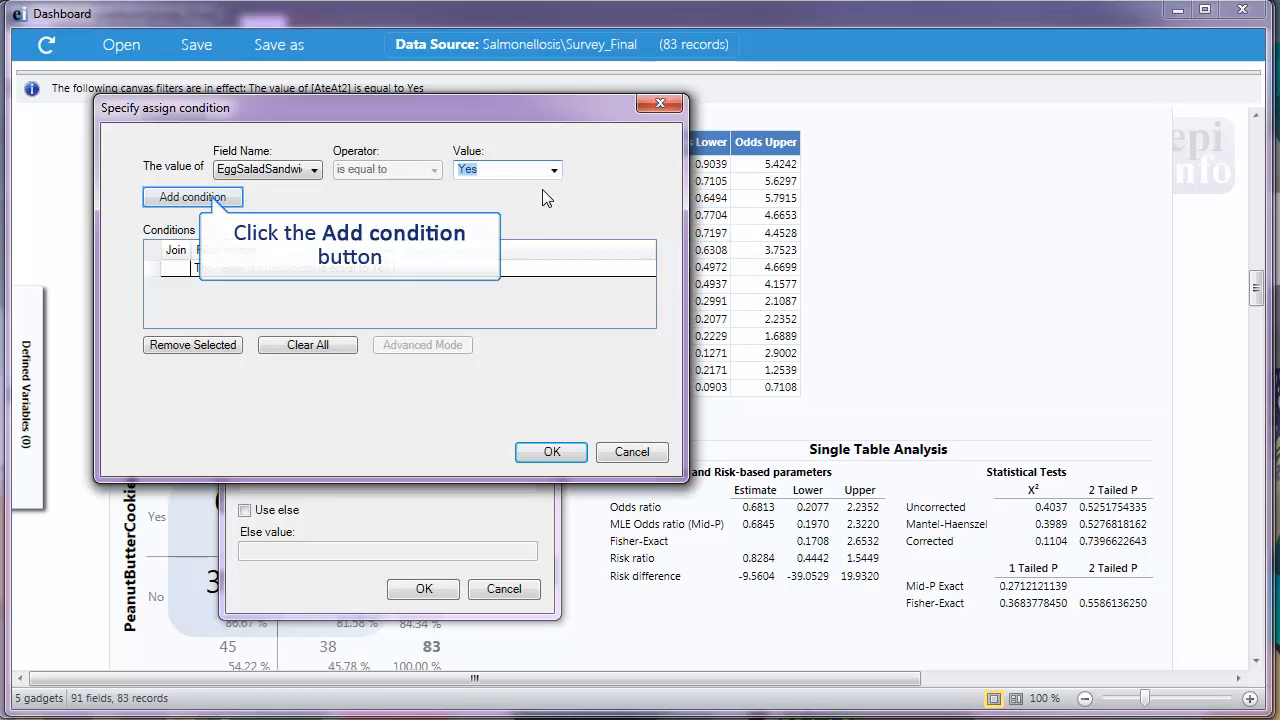
{"action": "left_click", "coordinate": [210, 199]}
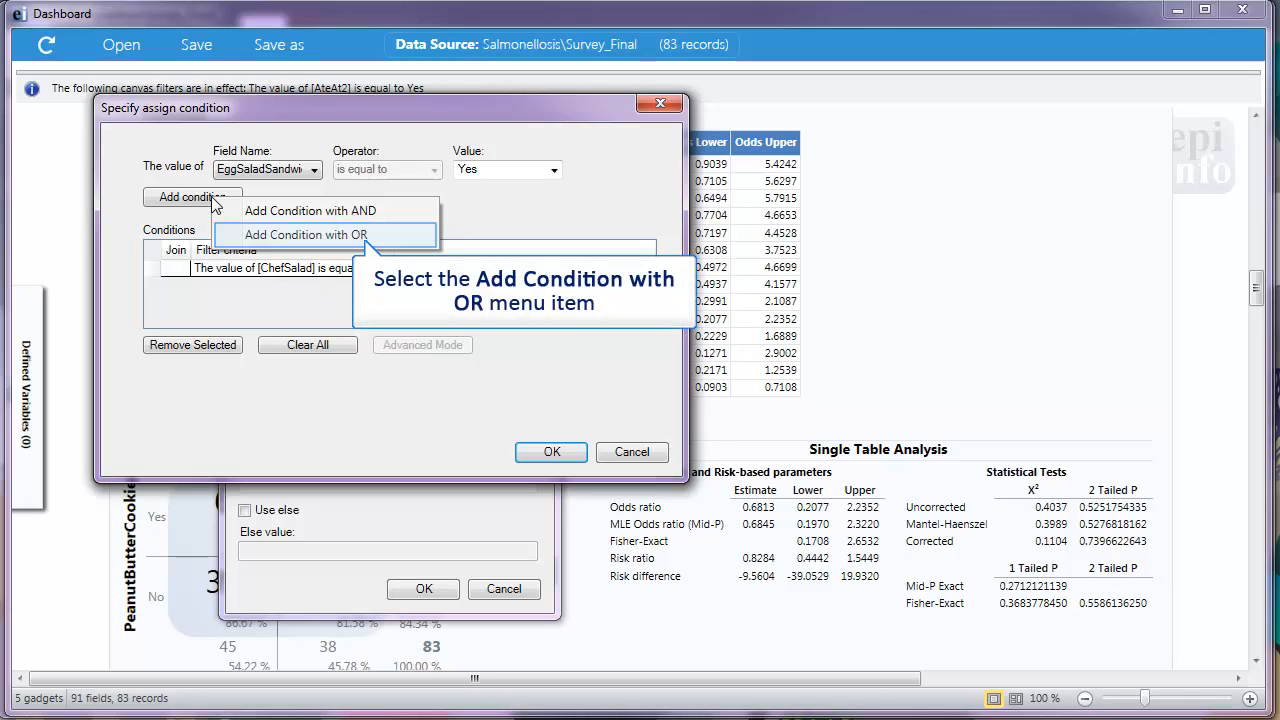
{"action": "left_click", "coordinate": [364, 237]}
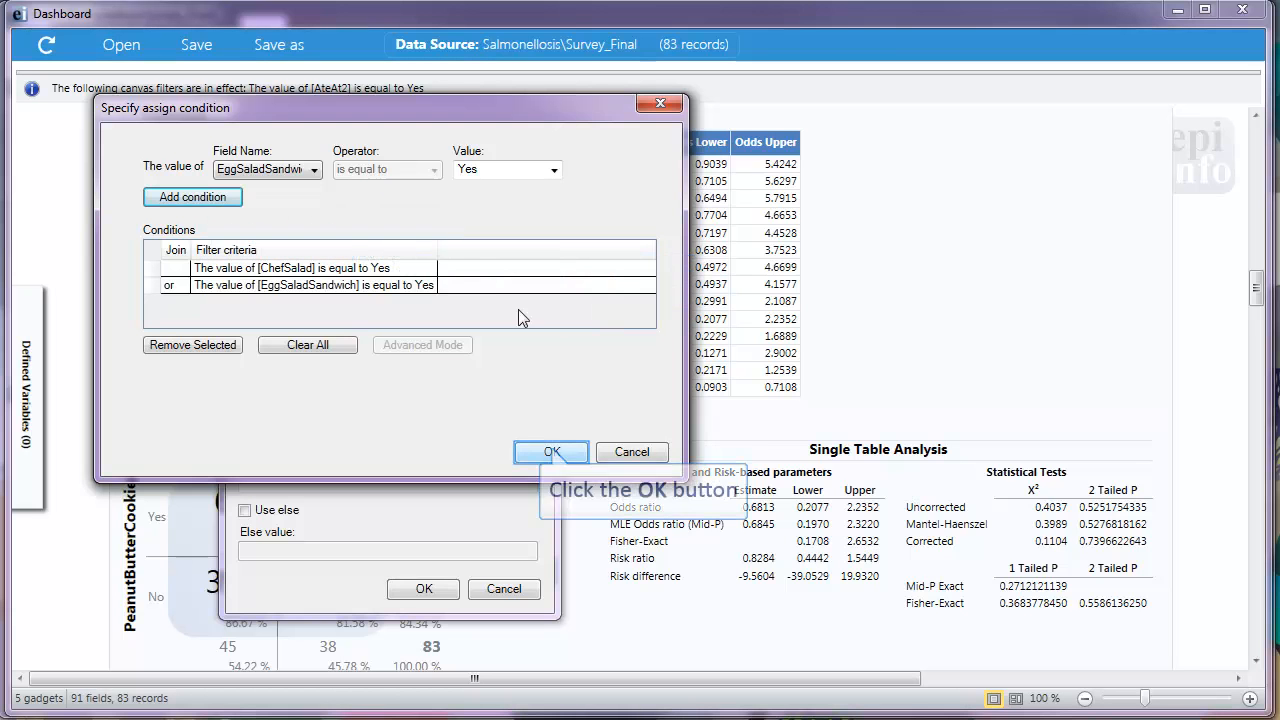
{"action": "left_click", "coordinate": [552, 452]}
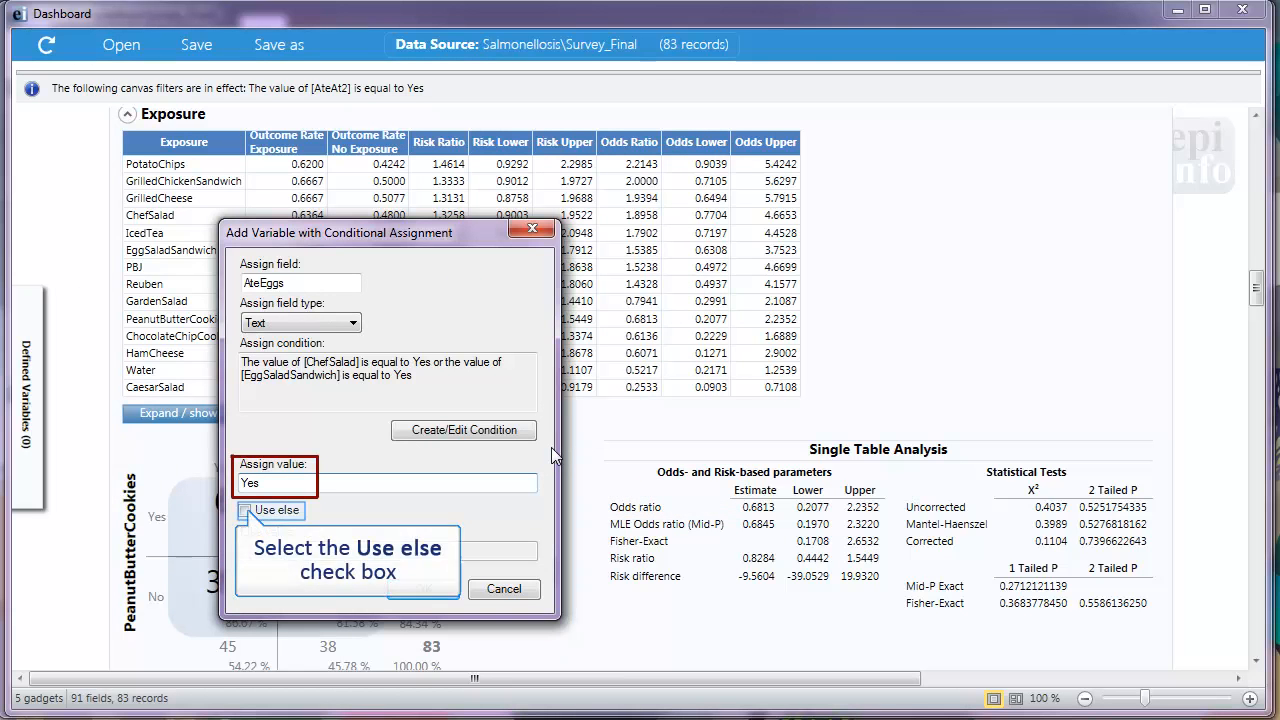
- Give AteEggs the assign value Yes and, with the else option enabled, the else value No, and create the variable
{"action": "left_click", "coordinate": [246, 510]}
{"action": "left_click", "coordinate": [255, 551]}
{"action": "type", "text": "No"}
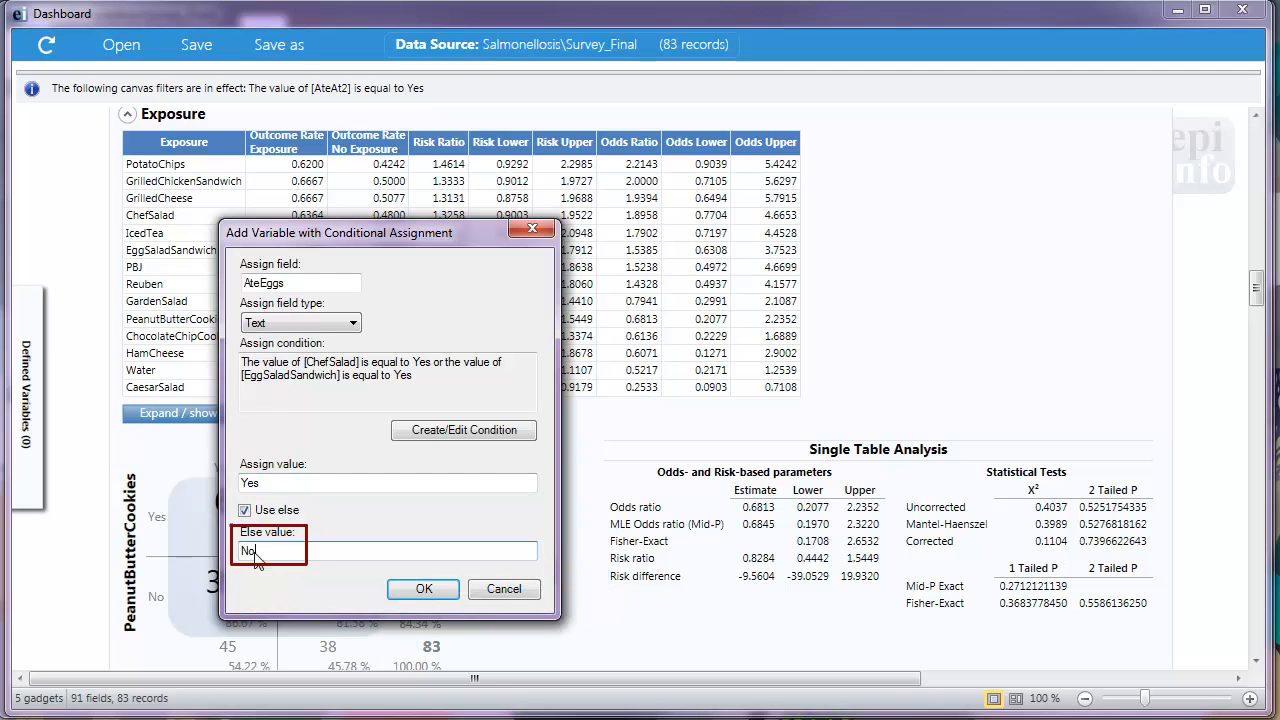
{"action": "left_click", "coordinate": [424, 589]}
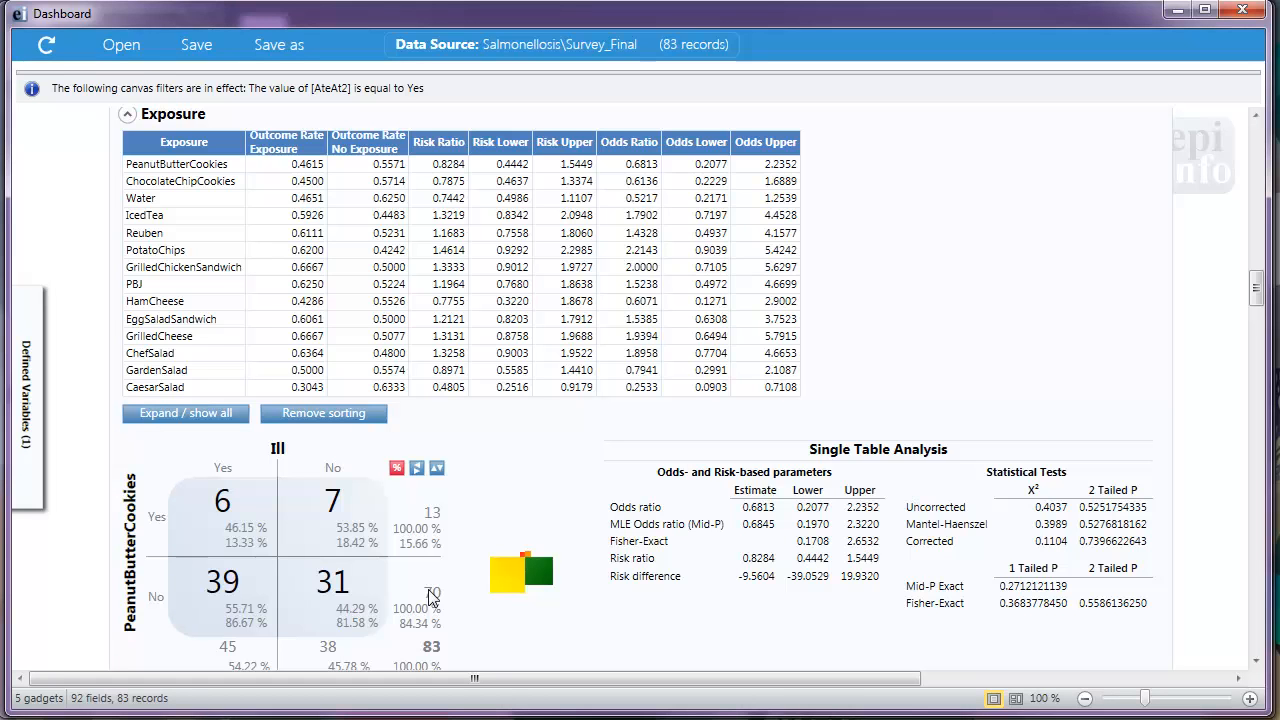
- Add a new M x N / 2 x 2 table gadget in the empty canvas area below the existing crosstabulation
{"action": "left_click_drag", "start_coordinate": [1257, 288], "coordinate": [1257, 530]}
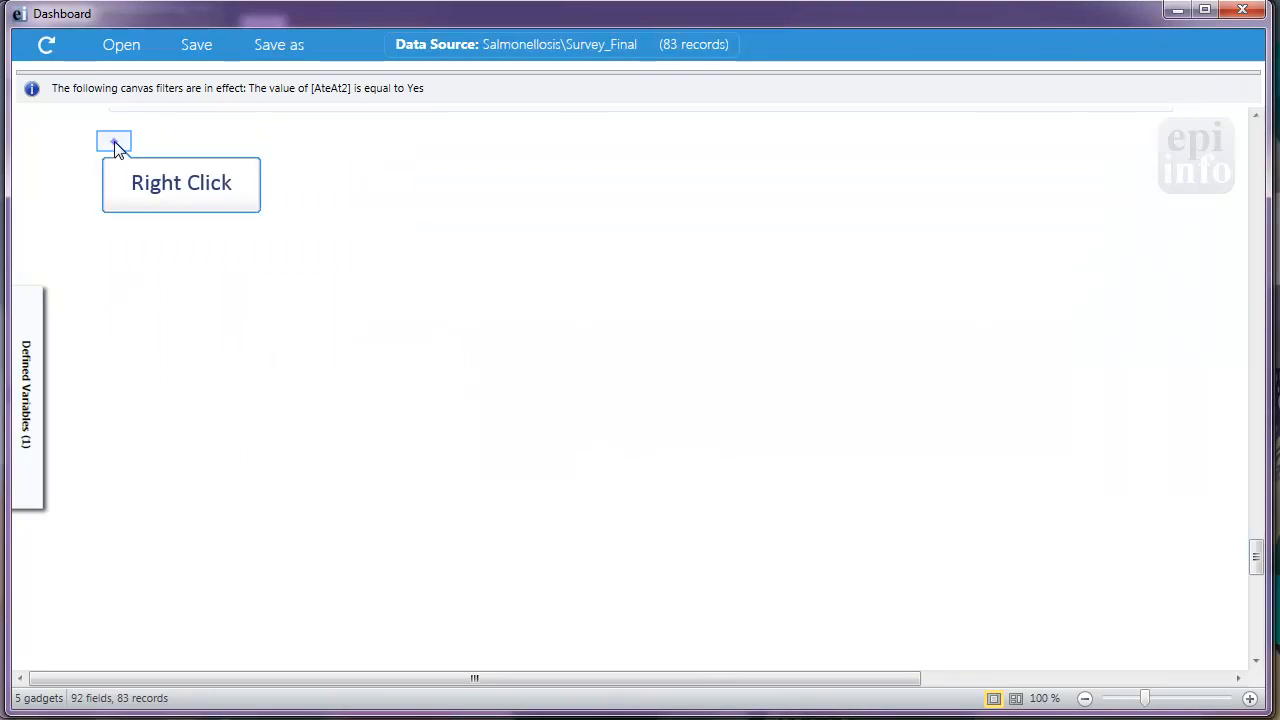
{"action": "right_click", "coordinate": [114, 146]}
{"action": "mouse_move", "coordinate": [186, 358]}
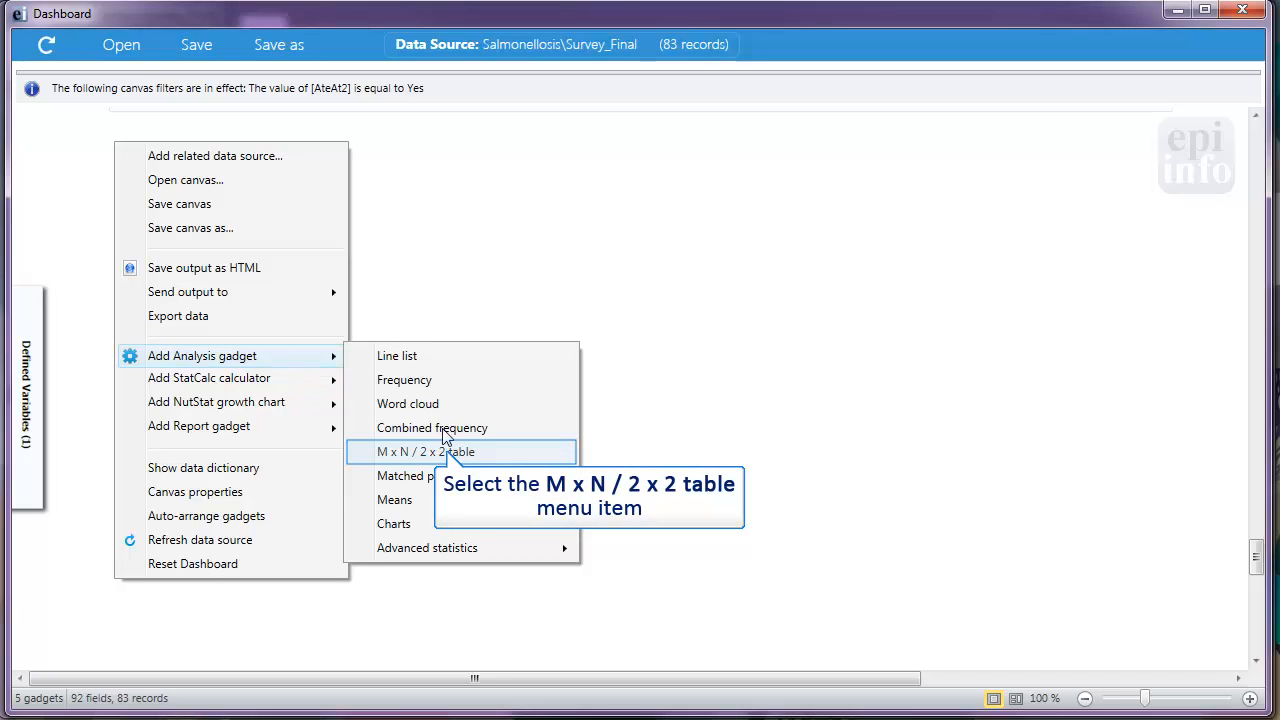
{"action": "left_click", "coordinate": [445, 453]}
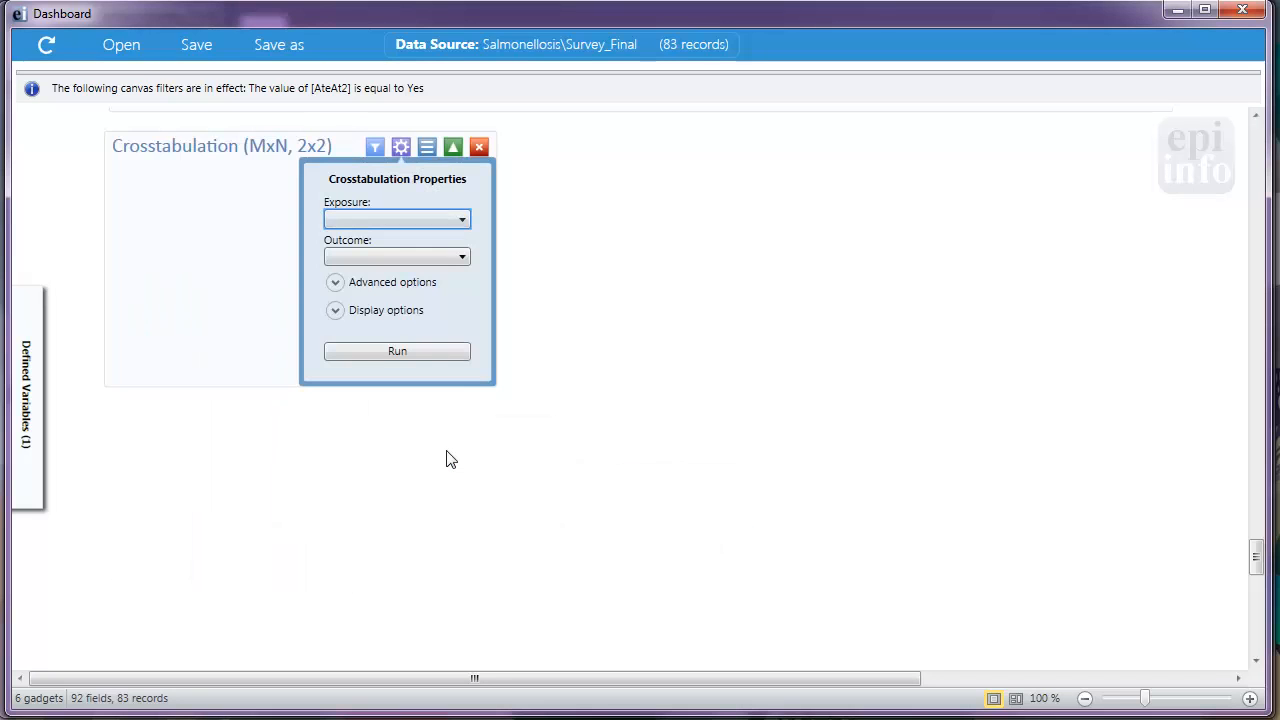
- Run the new crosstabulation with AteEggs as exposure and Ill as outcome
{"action": "left_click", "coordinate": [462, 220]}
{"action": "left_click", "coordinate": [428, 329]}
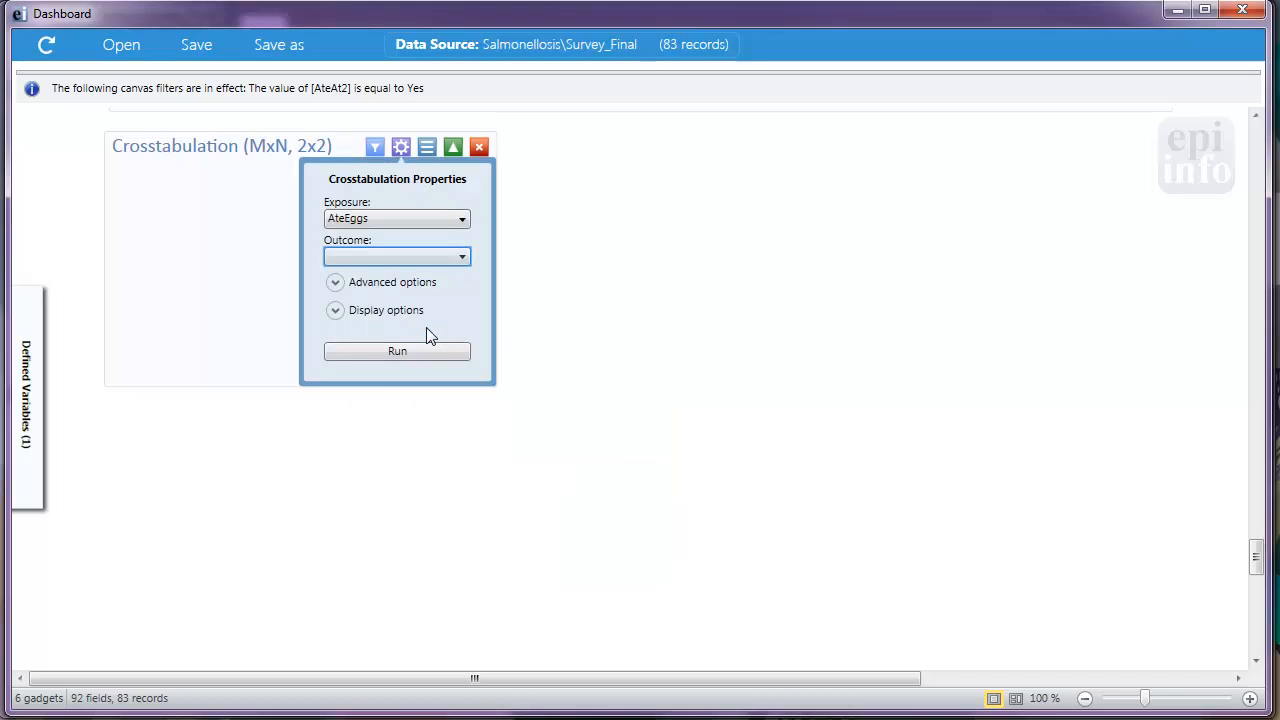
{"action": "left_click", "coordinate": [462, 258]}
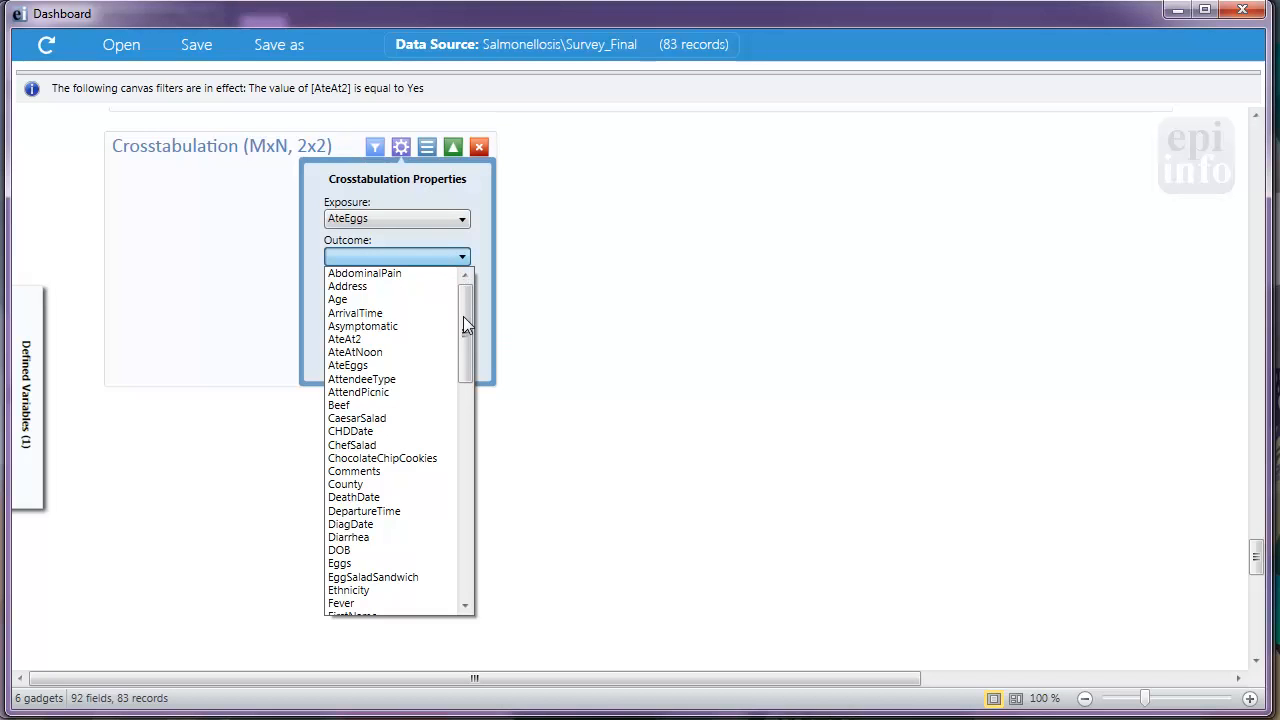
{"action": "left_click_drag", "start_coordinate": [464, 336], "coordinate": [469, 455]}
{"action": "left_click", "coordinate": [405, 445]}
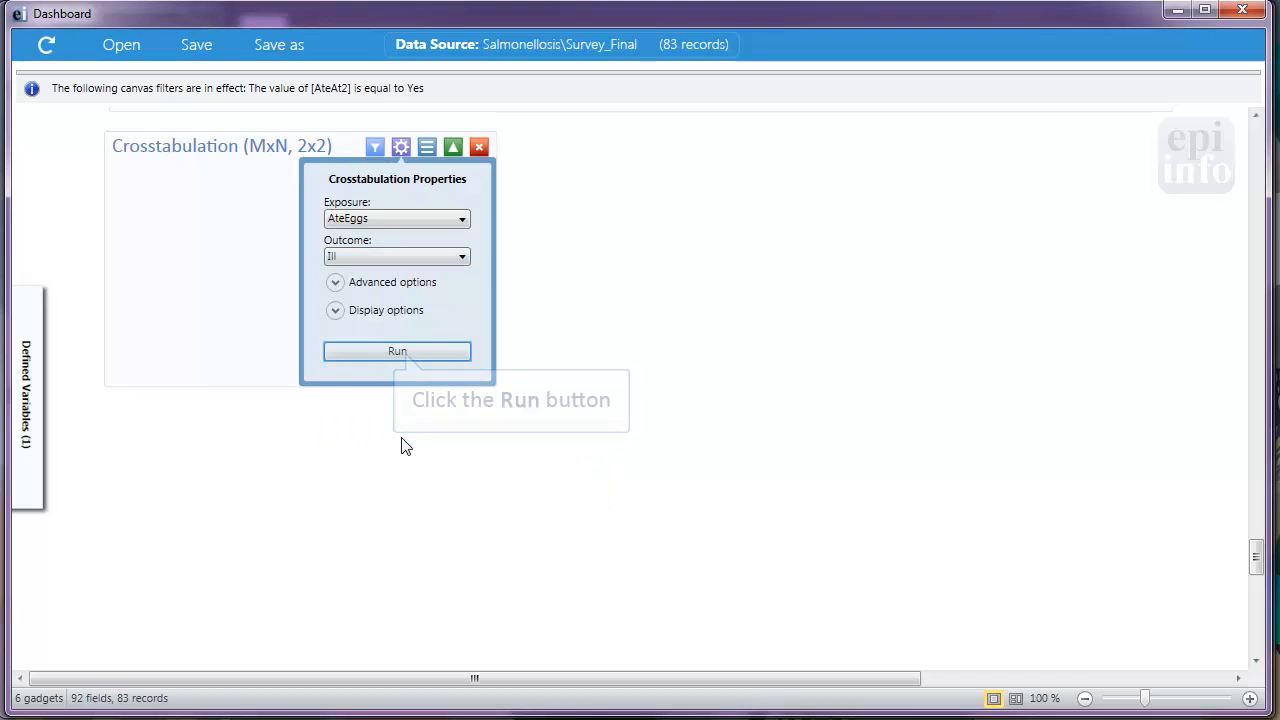
{"action": "left_click", "coordinate": [406, 352]}
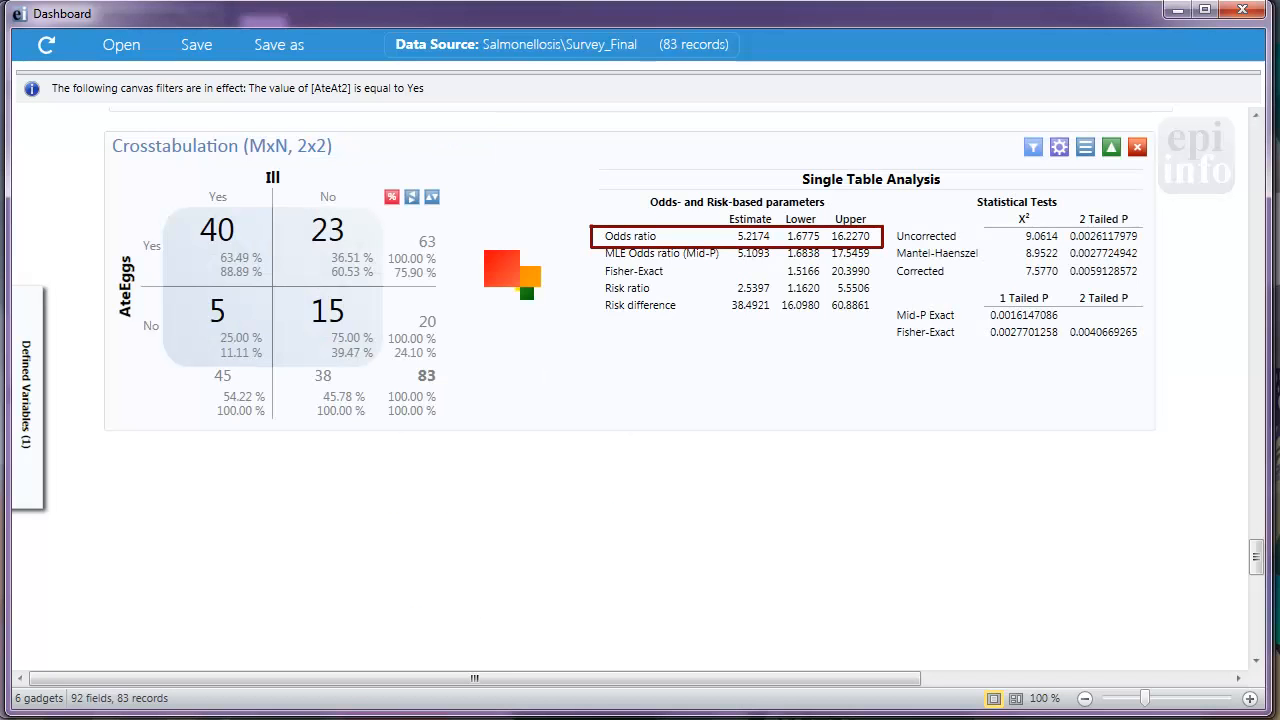